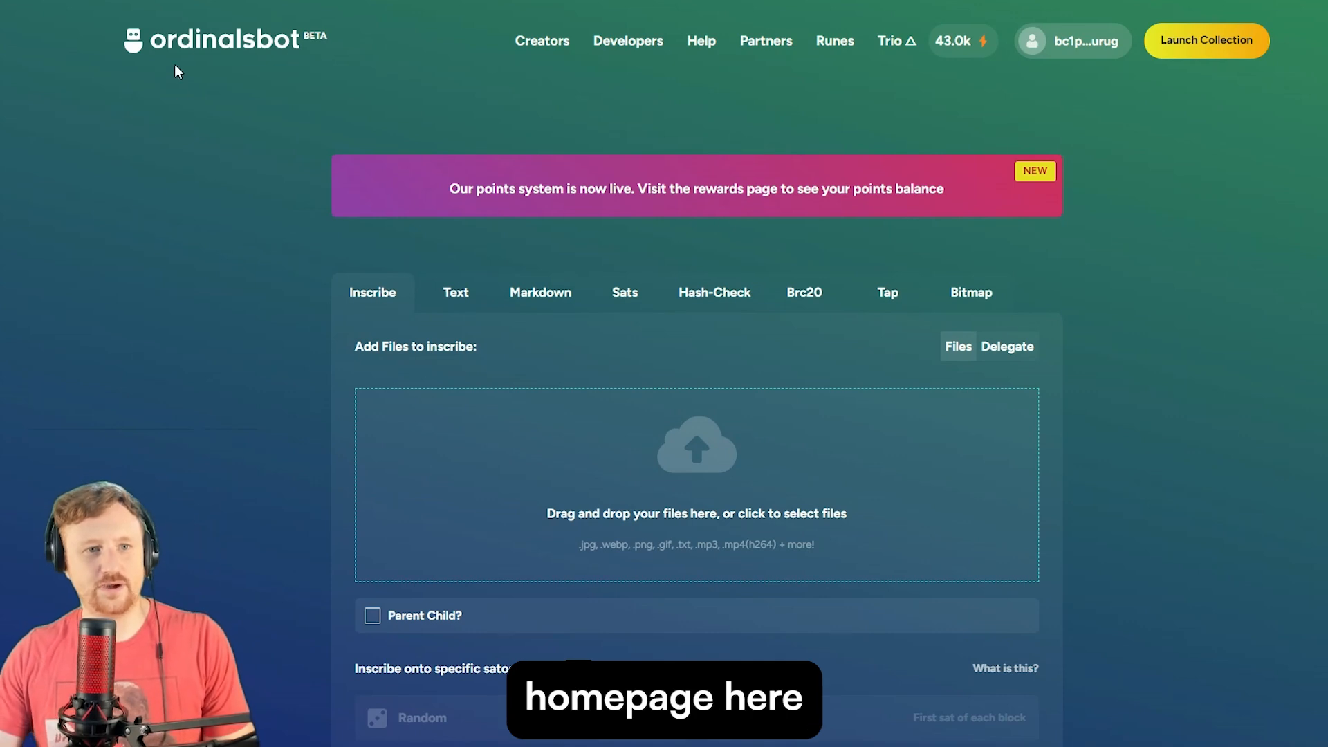
- Open the Launch Collection form from the top-right header
left_click(1198, 55)
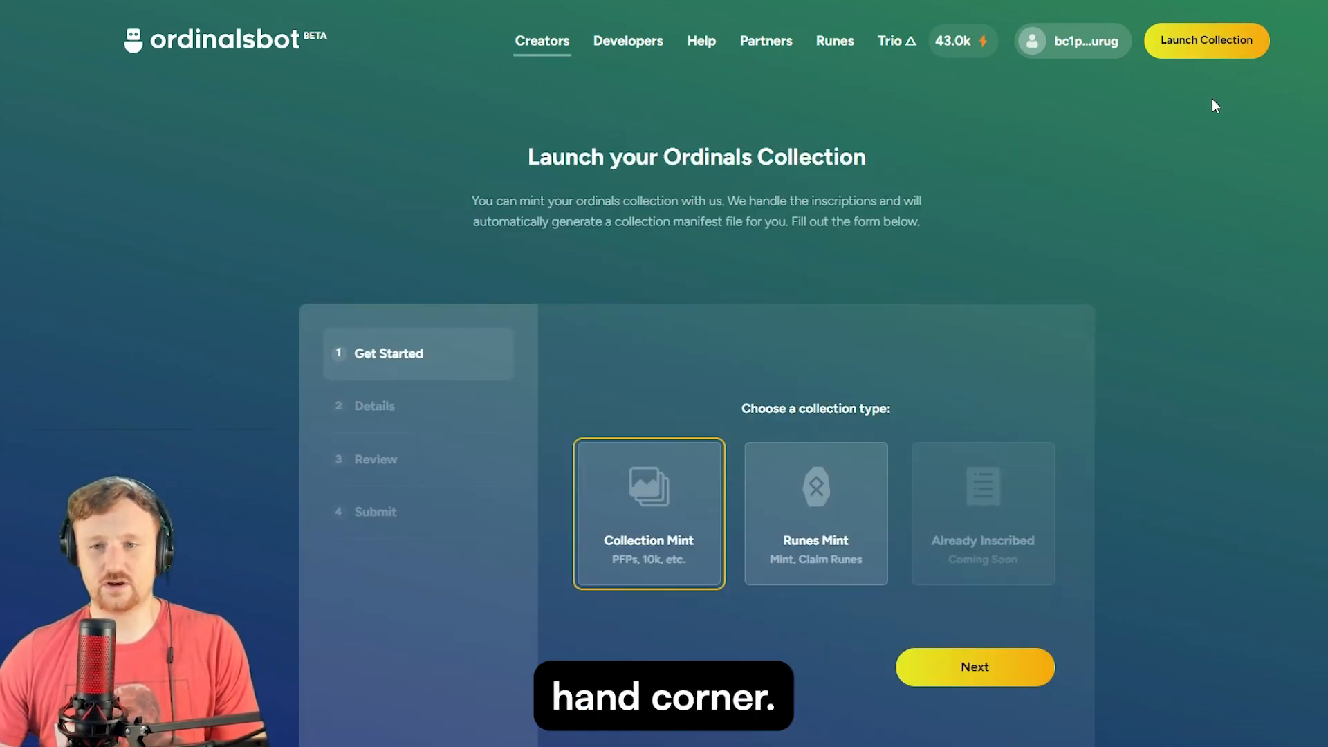
left_click(1086, 43)
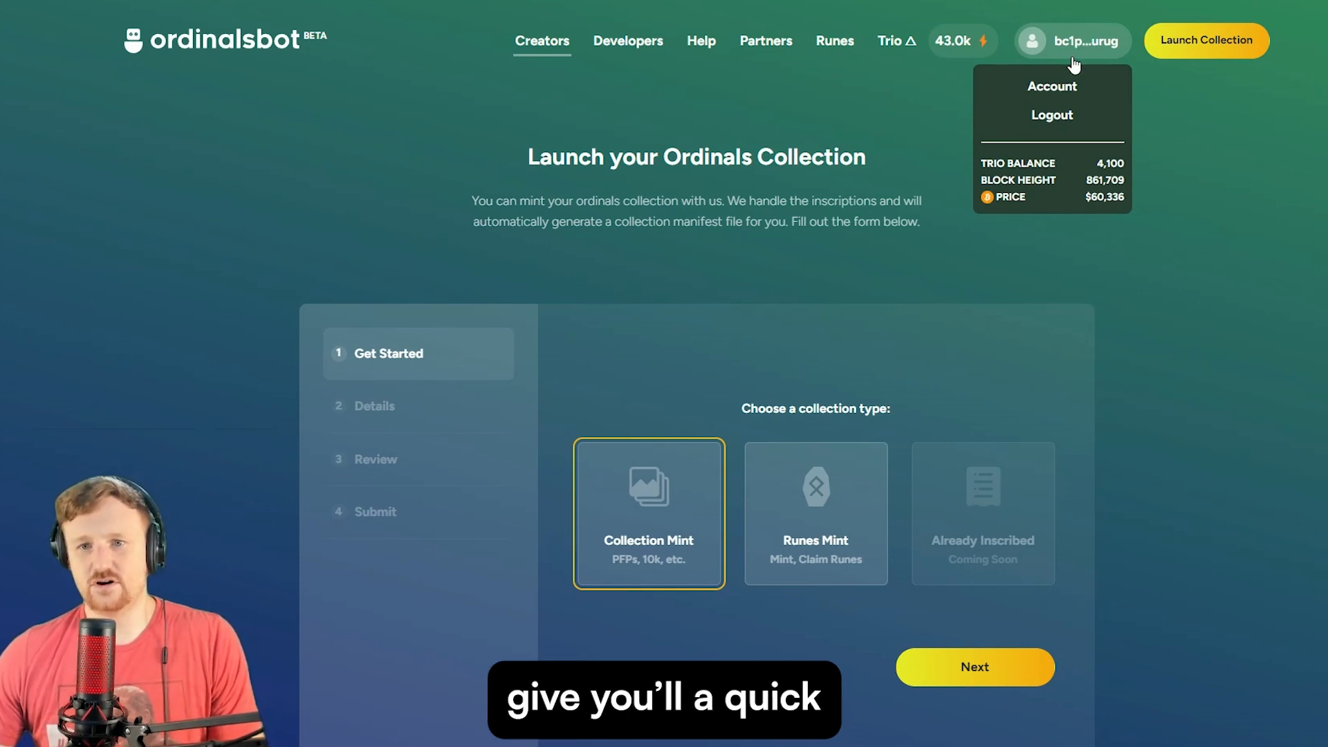
left_click(1052, 115)
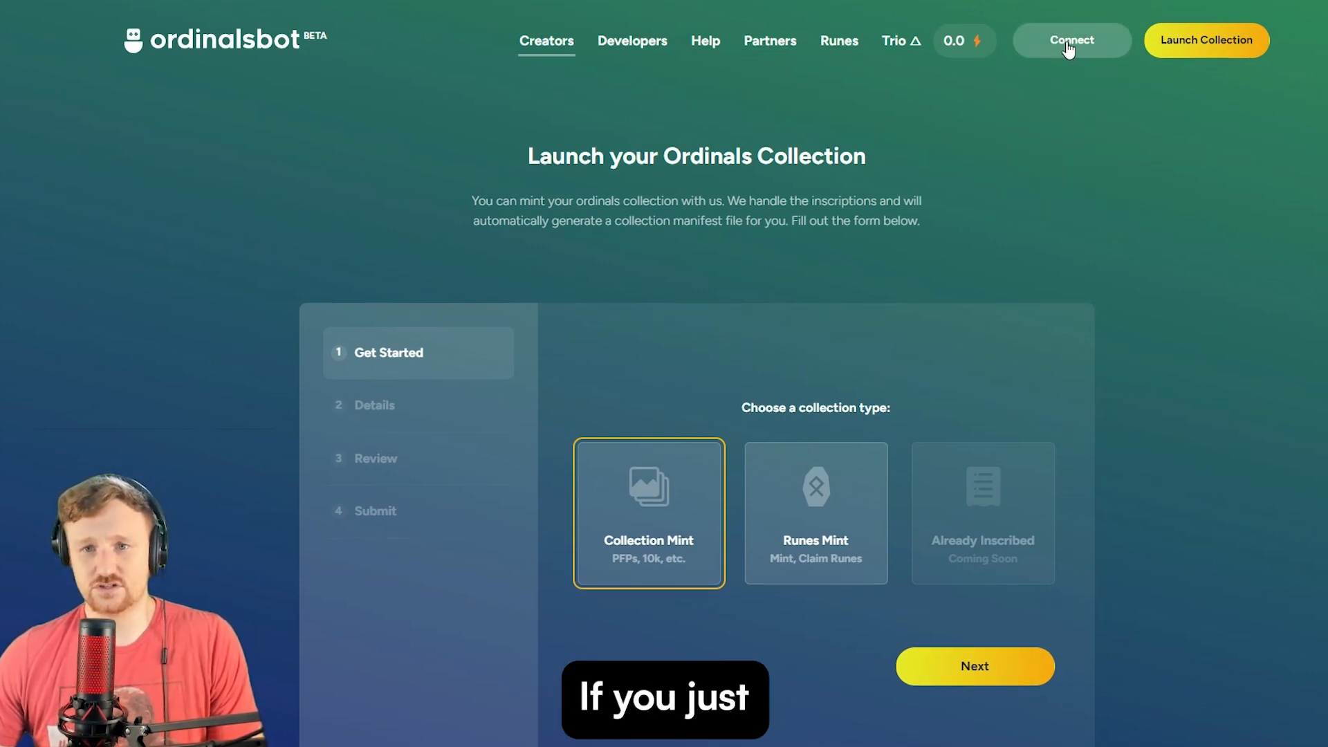
left_click(1068, 43)
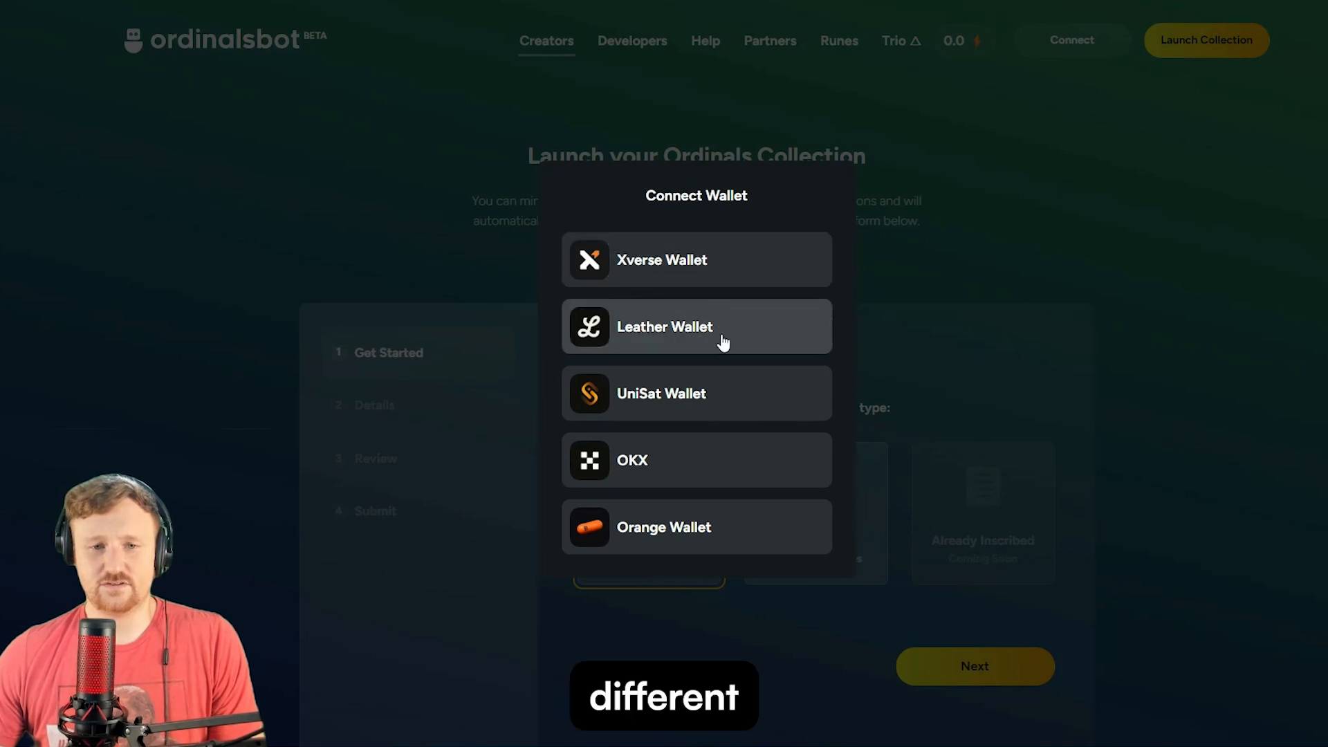
left_click(715, 280)
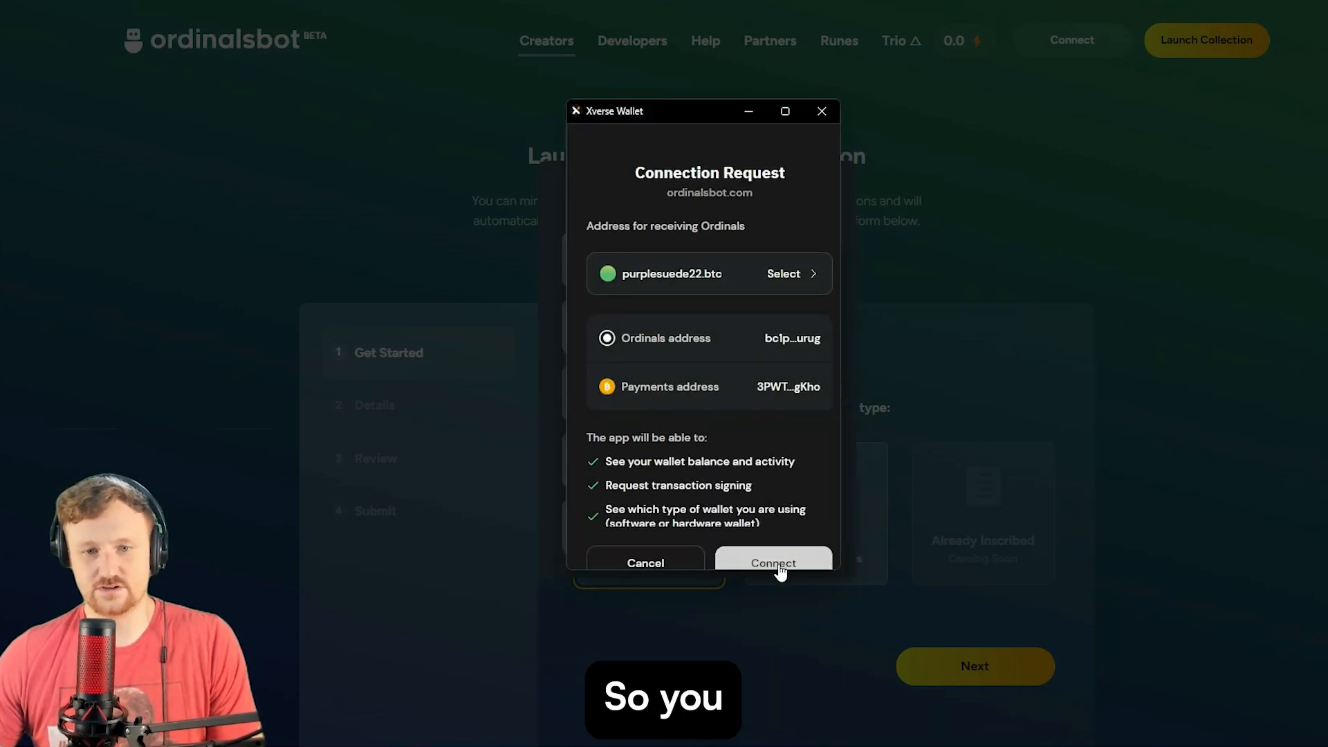
left_click(779, 569)
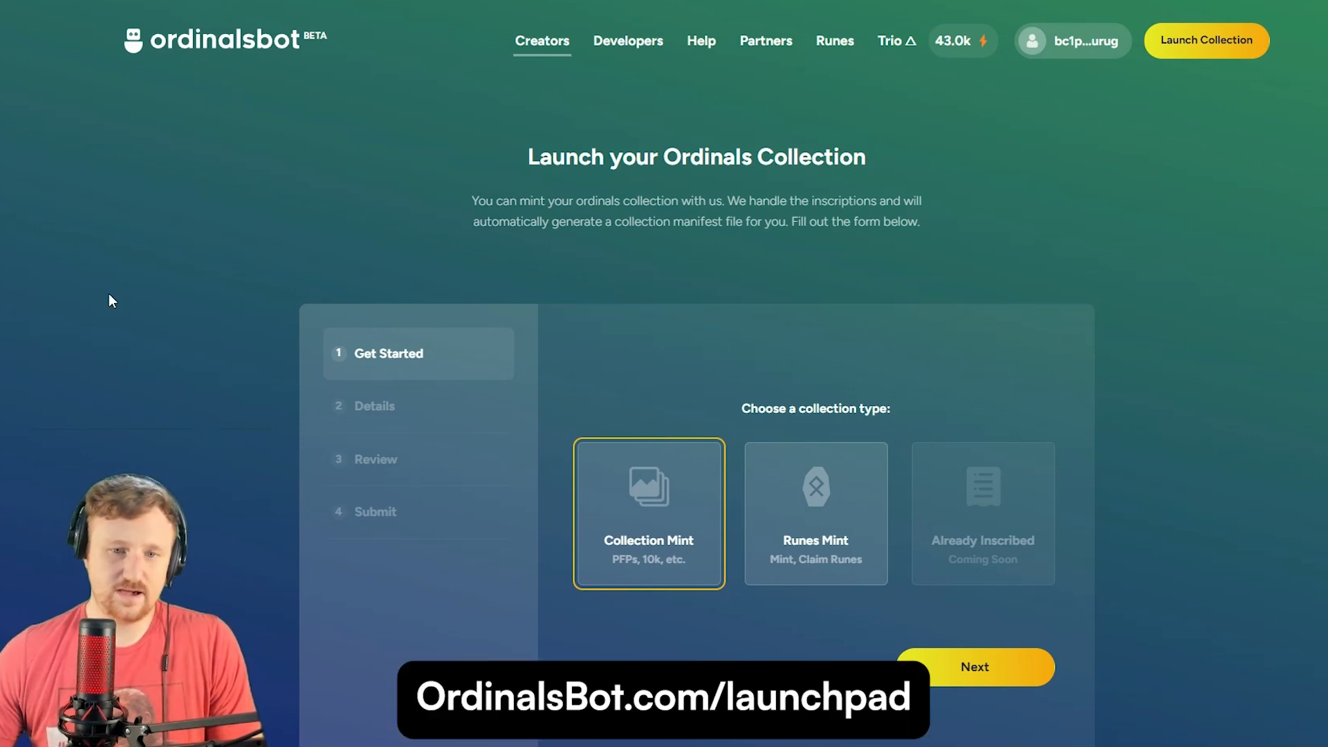
- Keep Collection Mint as the type and continue to the empty Collection Details form
scroll(111, 300, "down", 2)
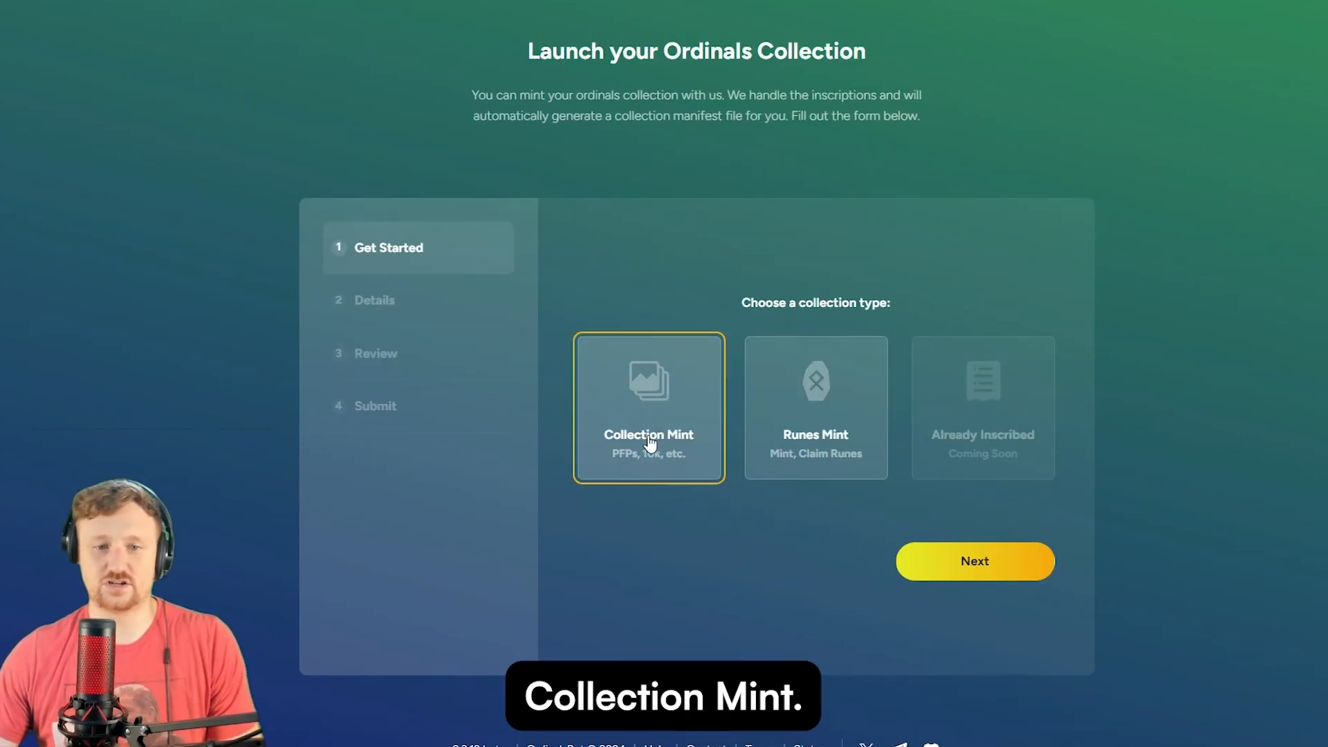
left_click(949, 560)
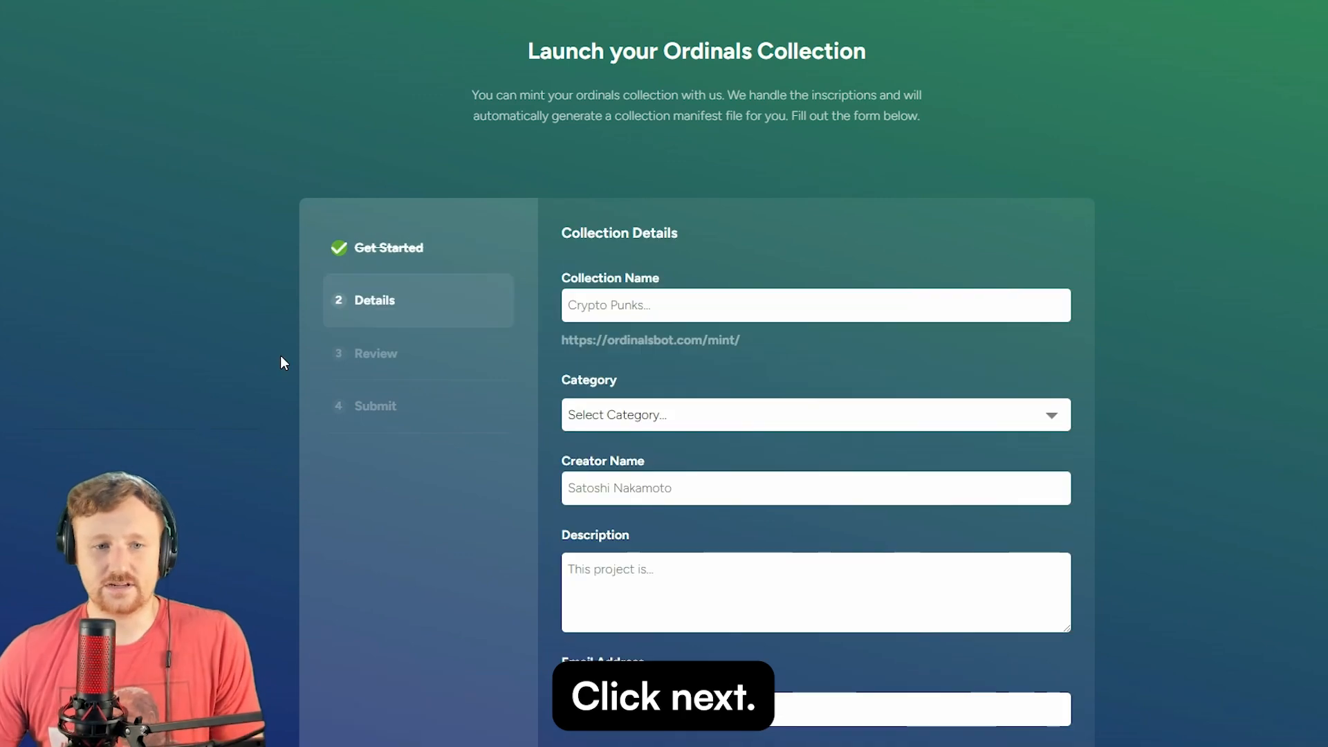
scroll(281, 358, "down", 2)
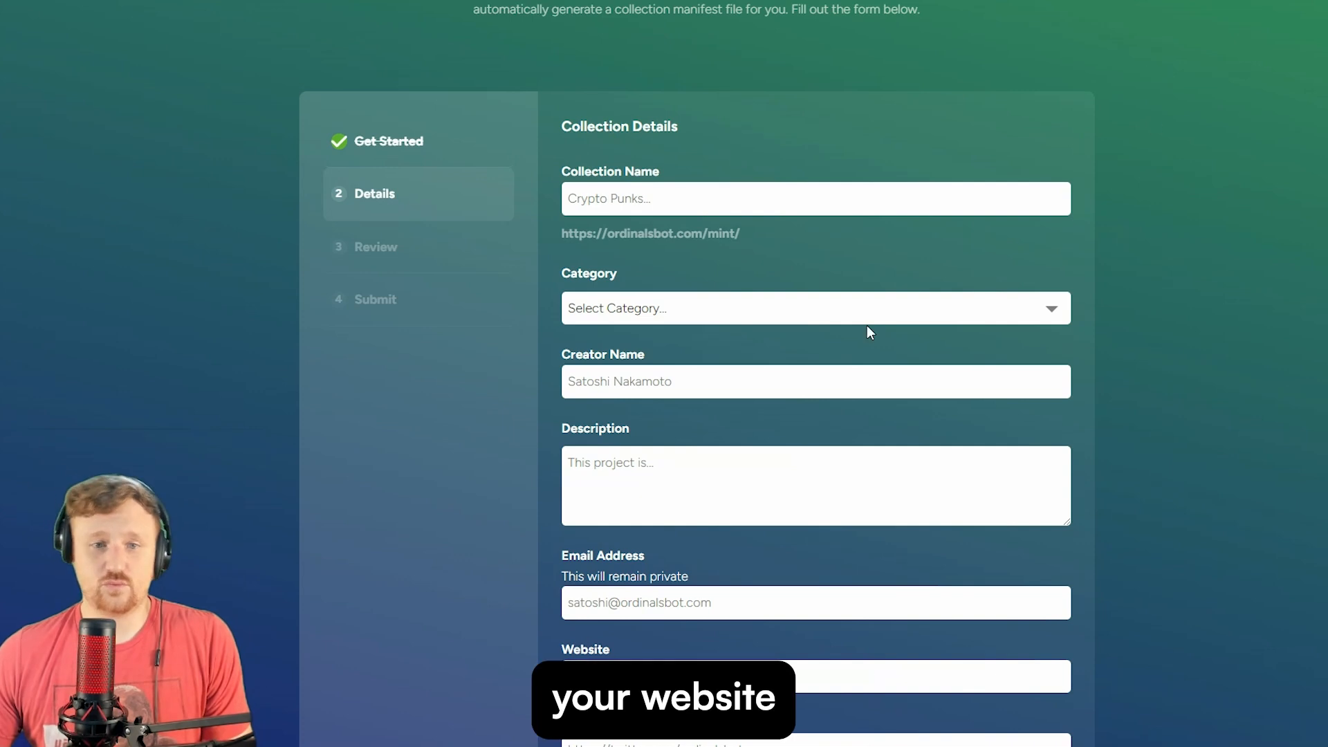
left_click(673, 201)
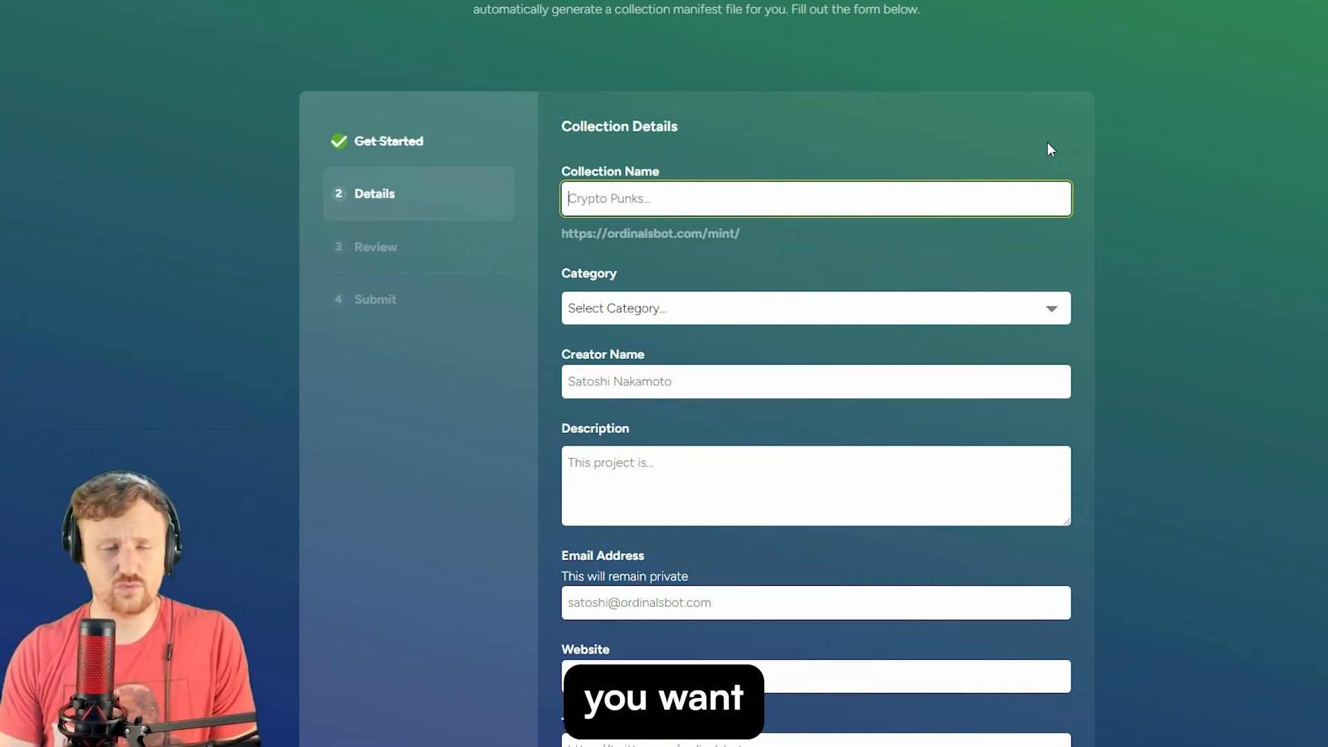
- Name the collection 'Purple' and set its category to Collectibles
type("Purple")
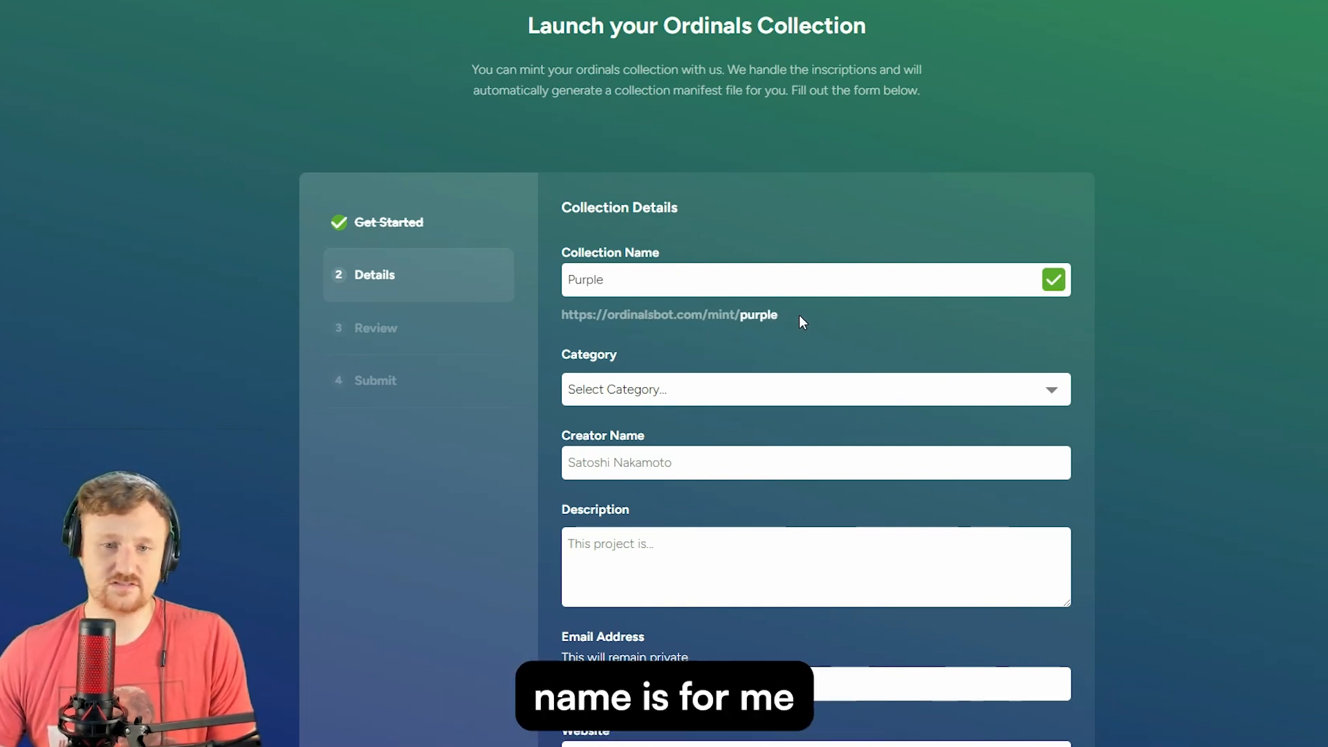
left_click(719, 396)
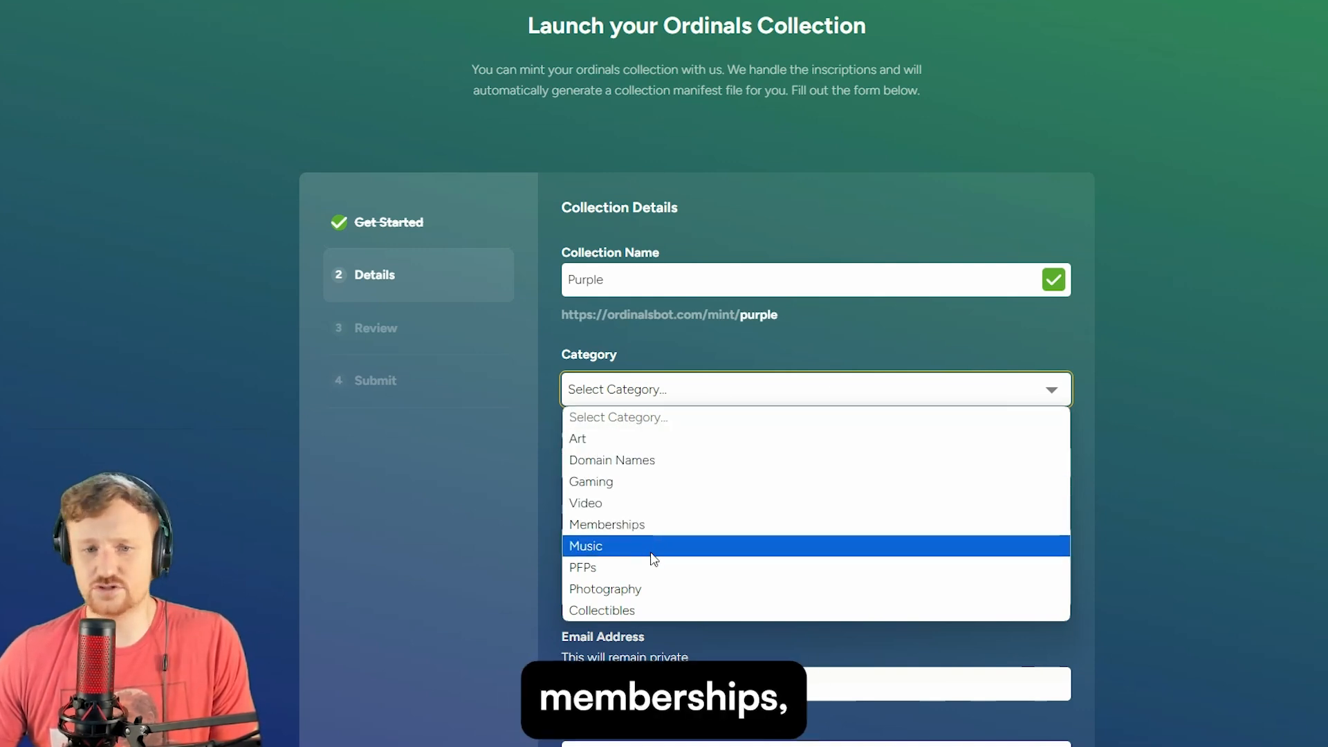
left_click(652, 610)
scroll(593, 353, "down", 2)
- Enter the creator name and the description 'This project is the coolest purple collection around'
left_click(623, 356)
type("Purplesuede22")
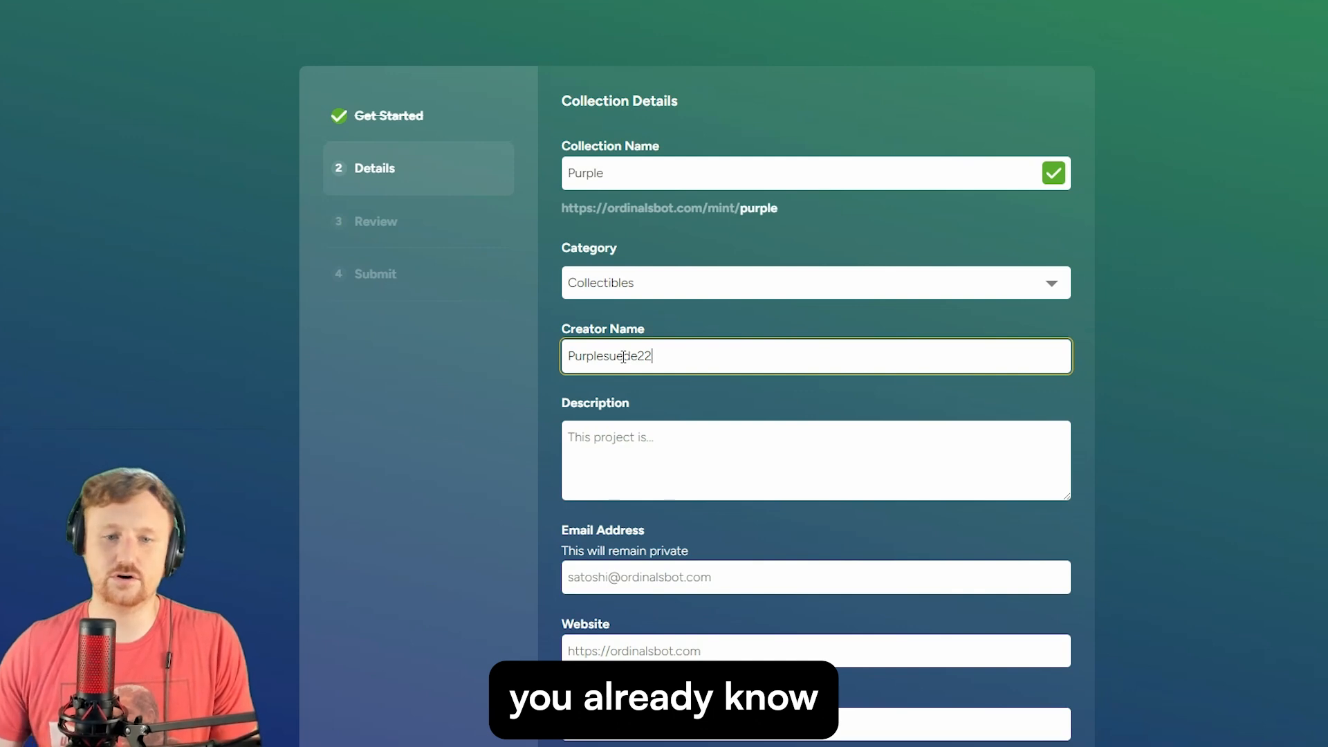
left_click(624, 453)
type("This project is the coolest purple collection aroun")
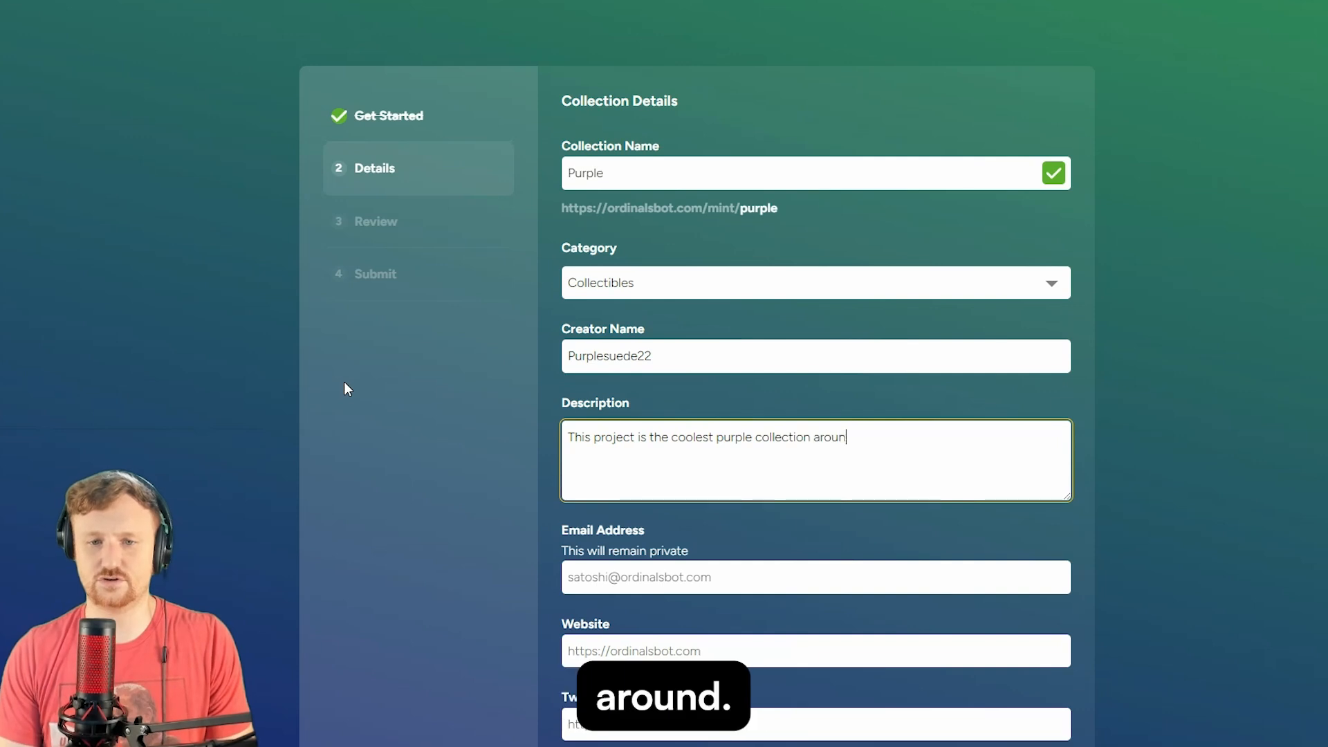
type("d!")
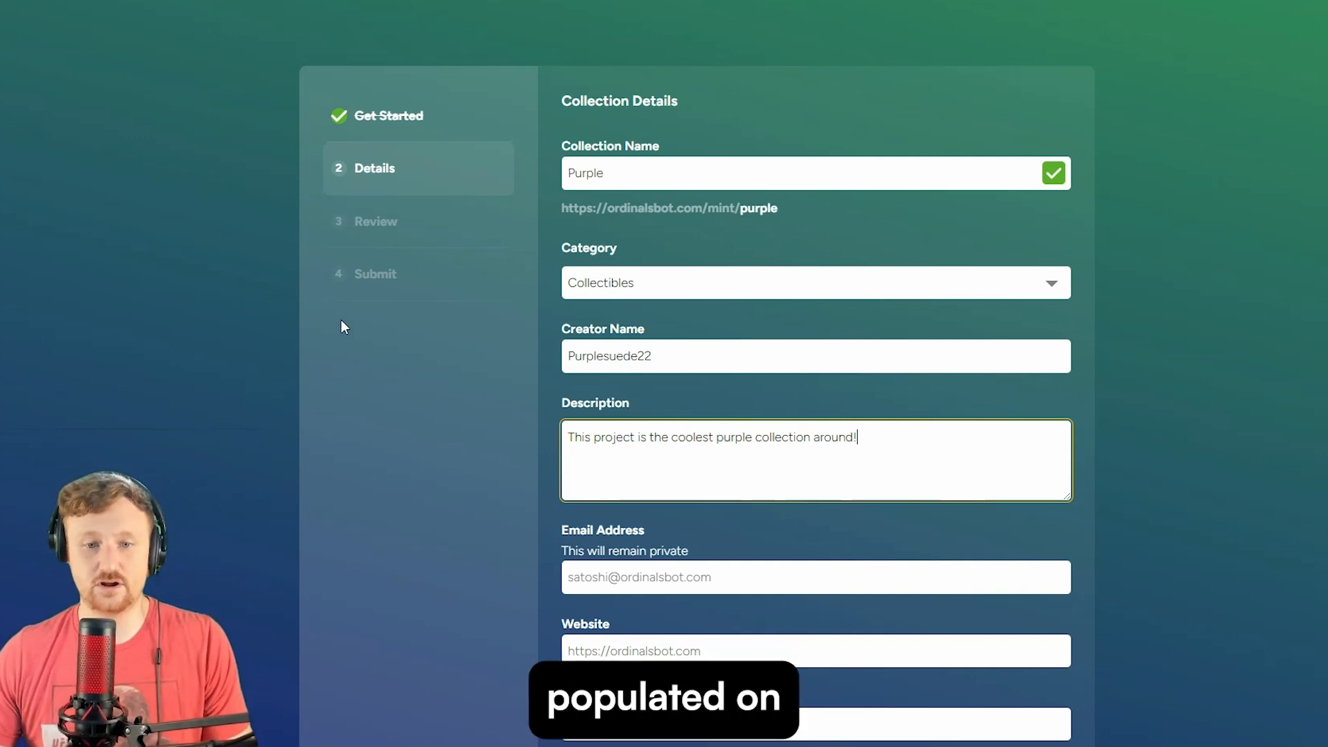
scroll(341, 319, "down", 2)
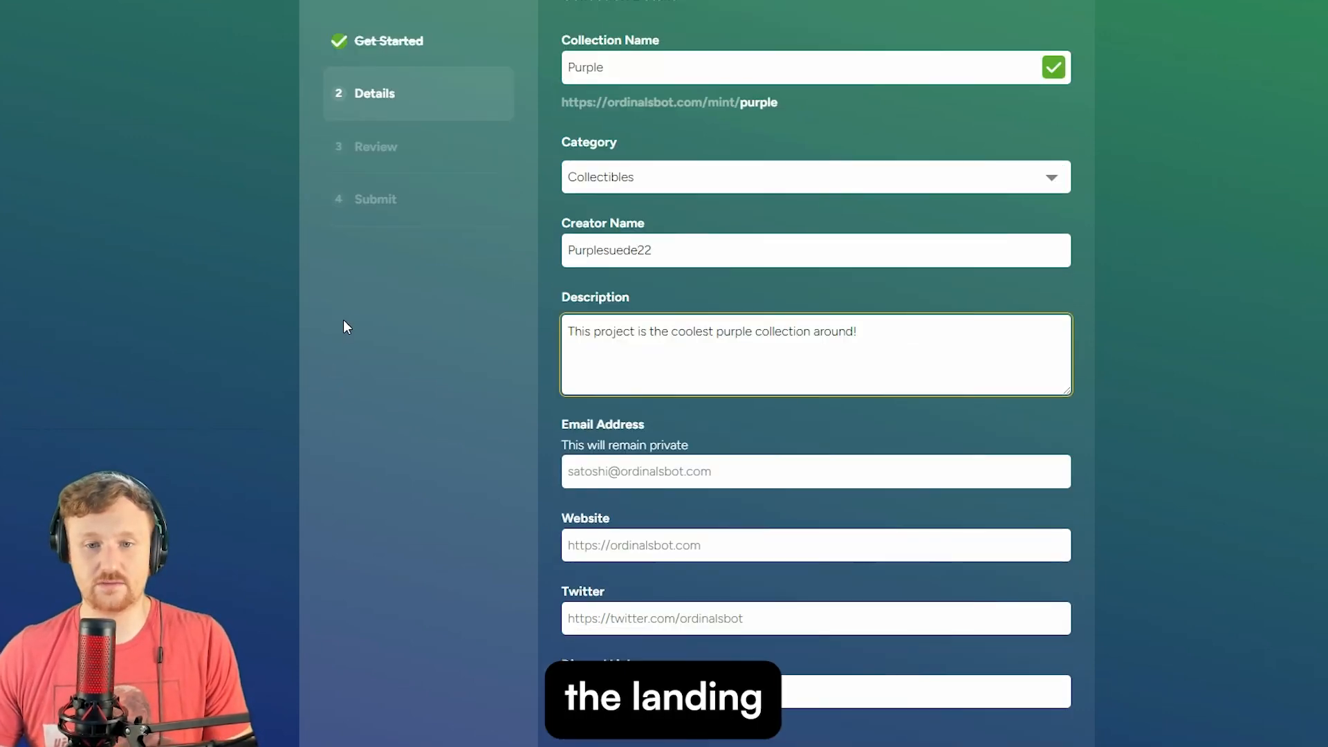
- Enter the contact e-mail, skip Website, and paste the Twitter profile link
left_click(635, 473)
scroll(334, 387, "down", 2)
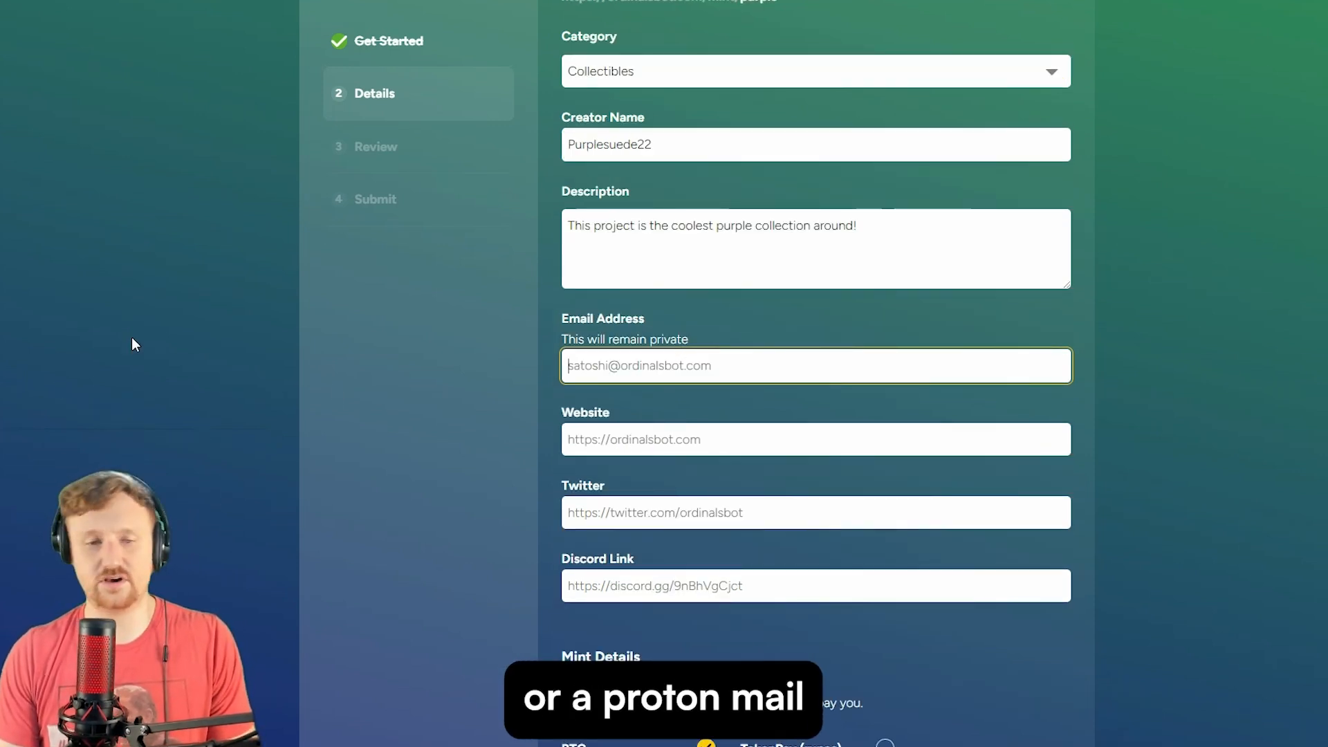
key("Tab")
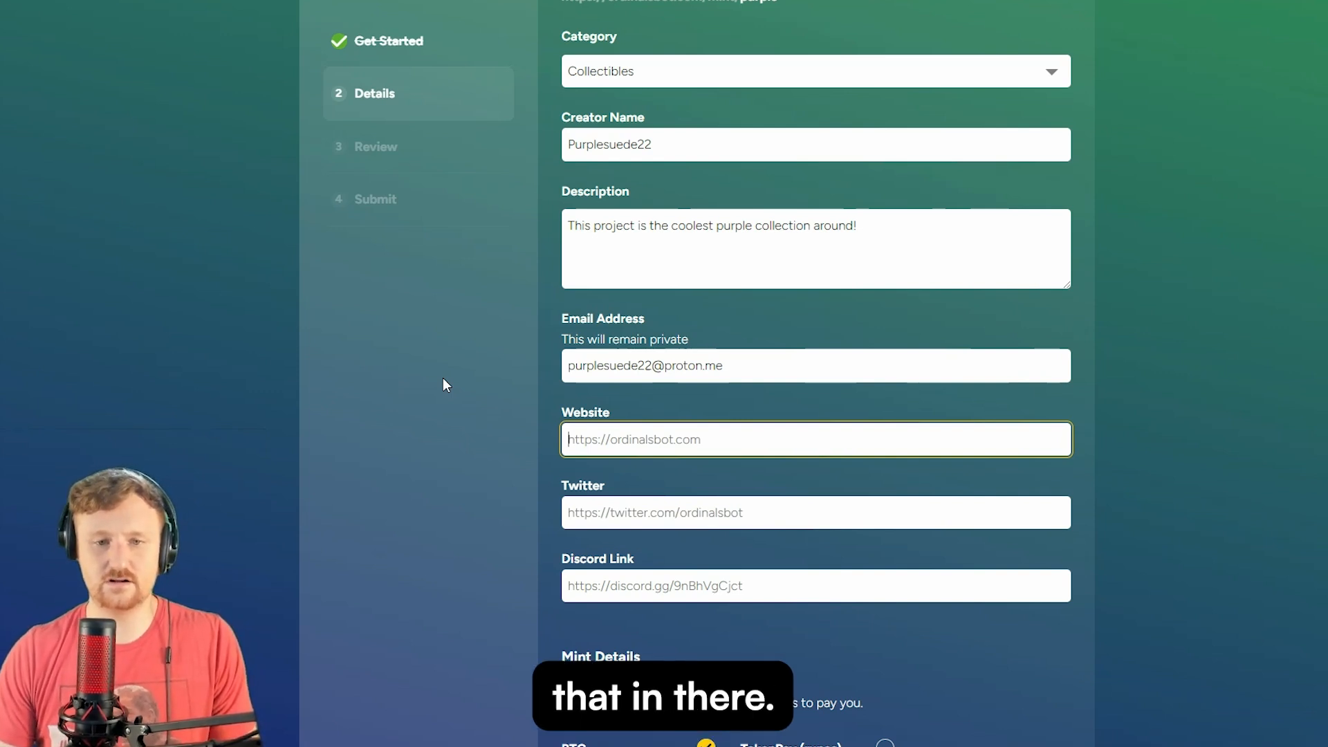
key("Tab")
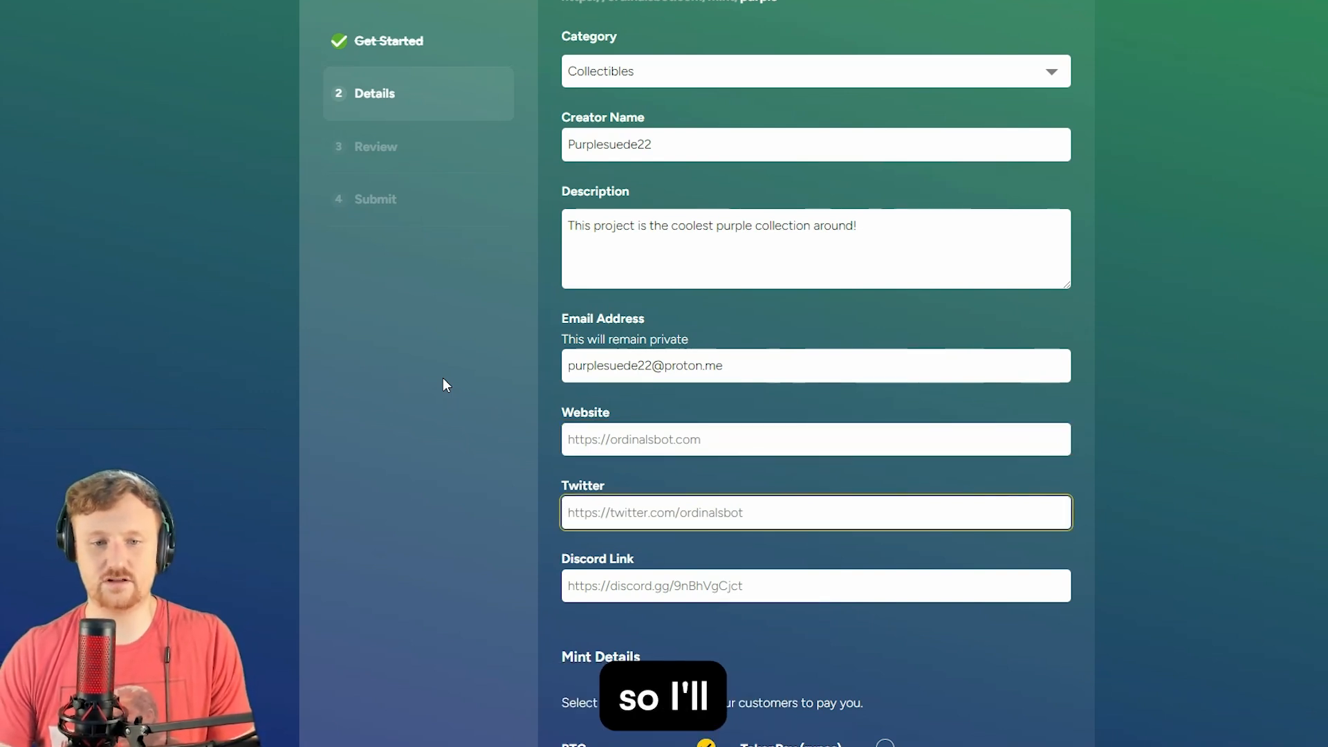
type("https://x.com/purplesuede22")
scroll(442, 377, "down", 3)
left_click(647, 368)
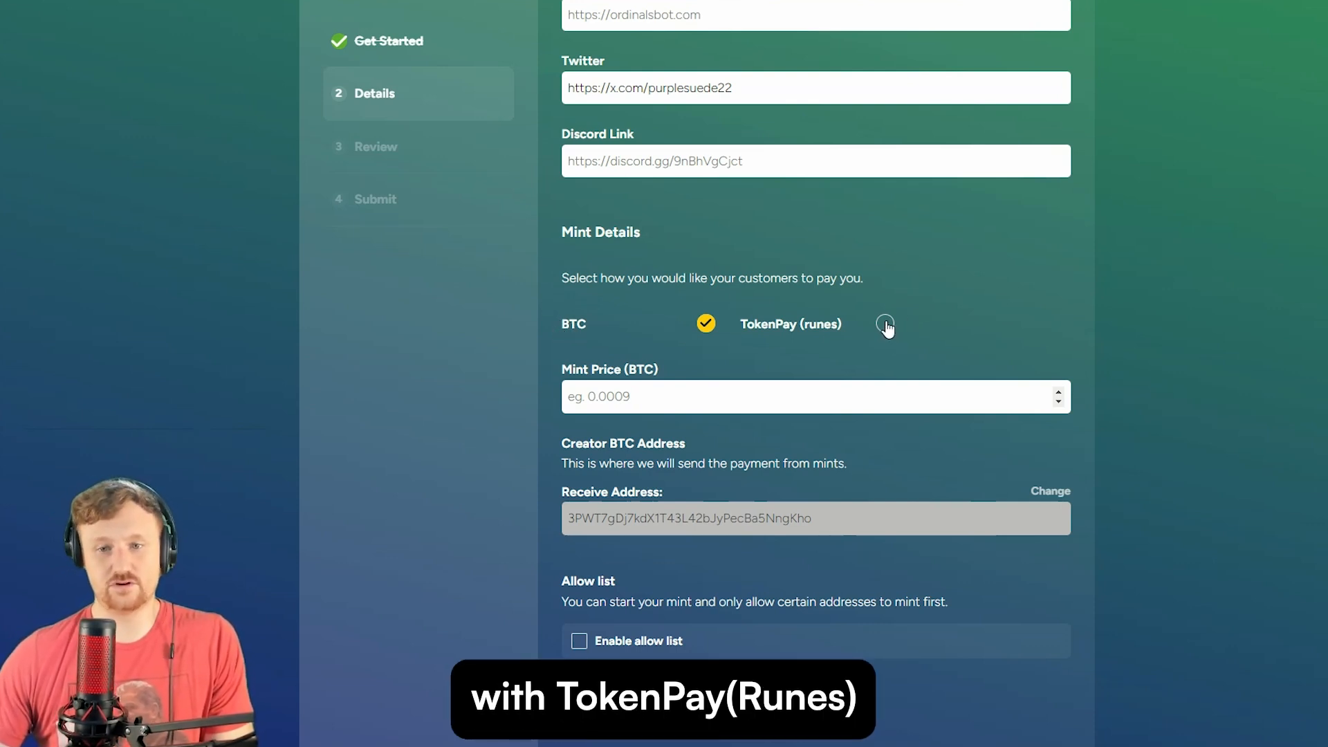
- Enter 0.0001 as the BTC mint price
left_click(614, 400)
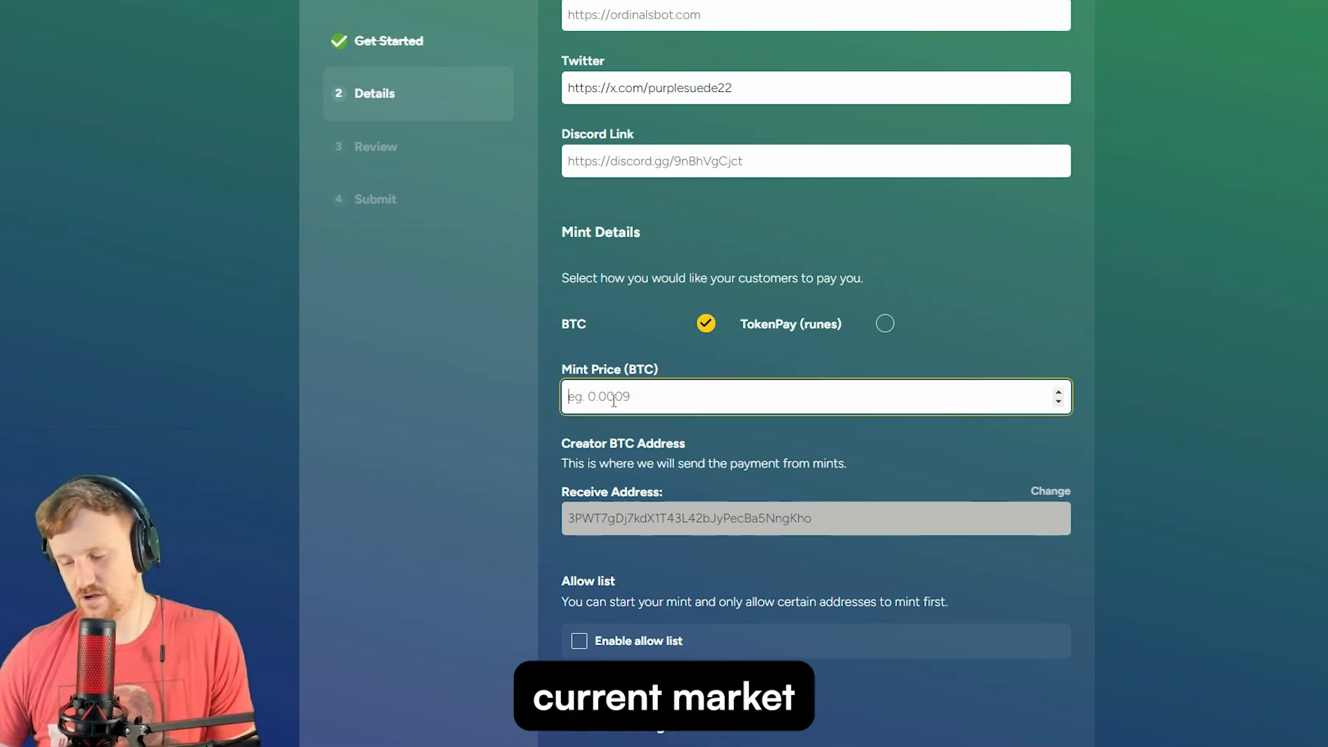
type("0.0001")
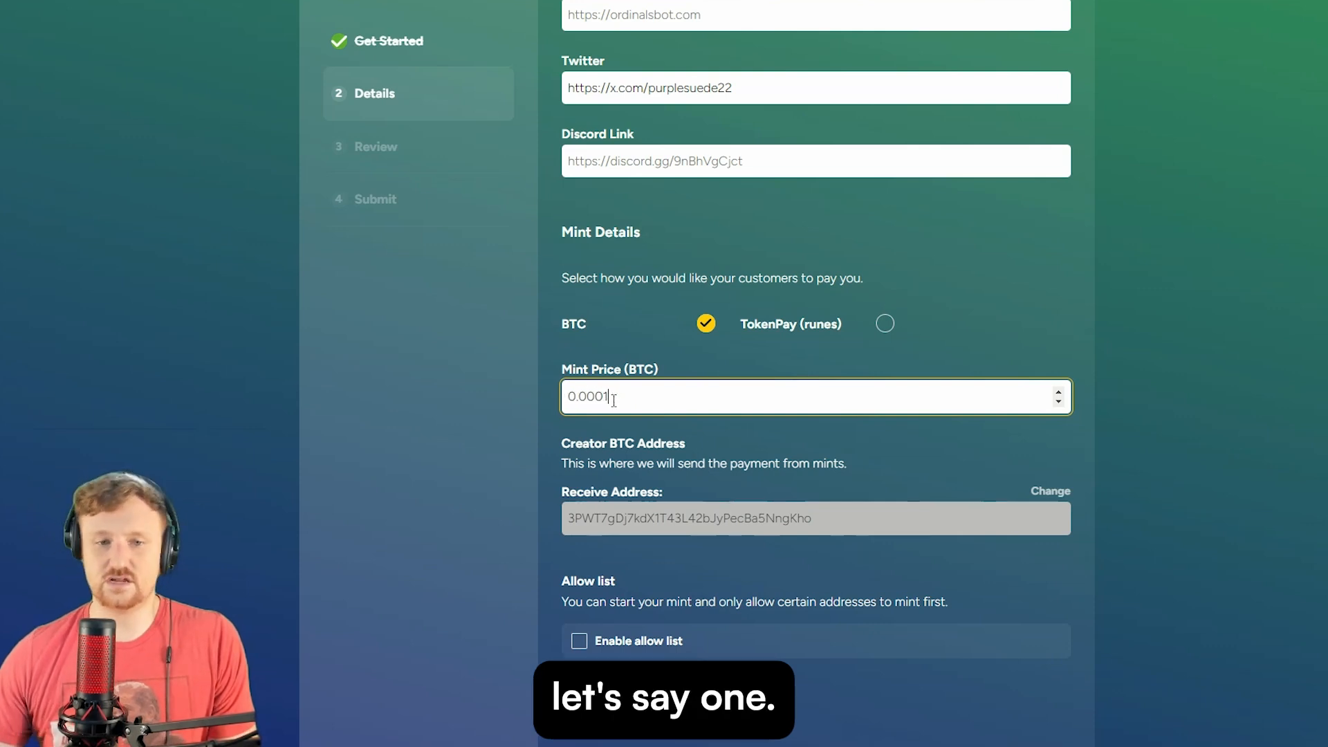
left_click(428, 454)
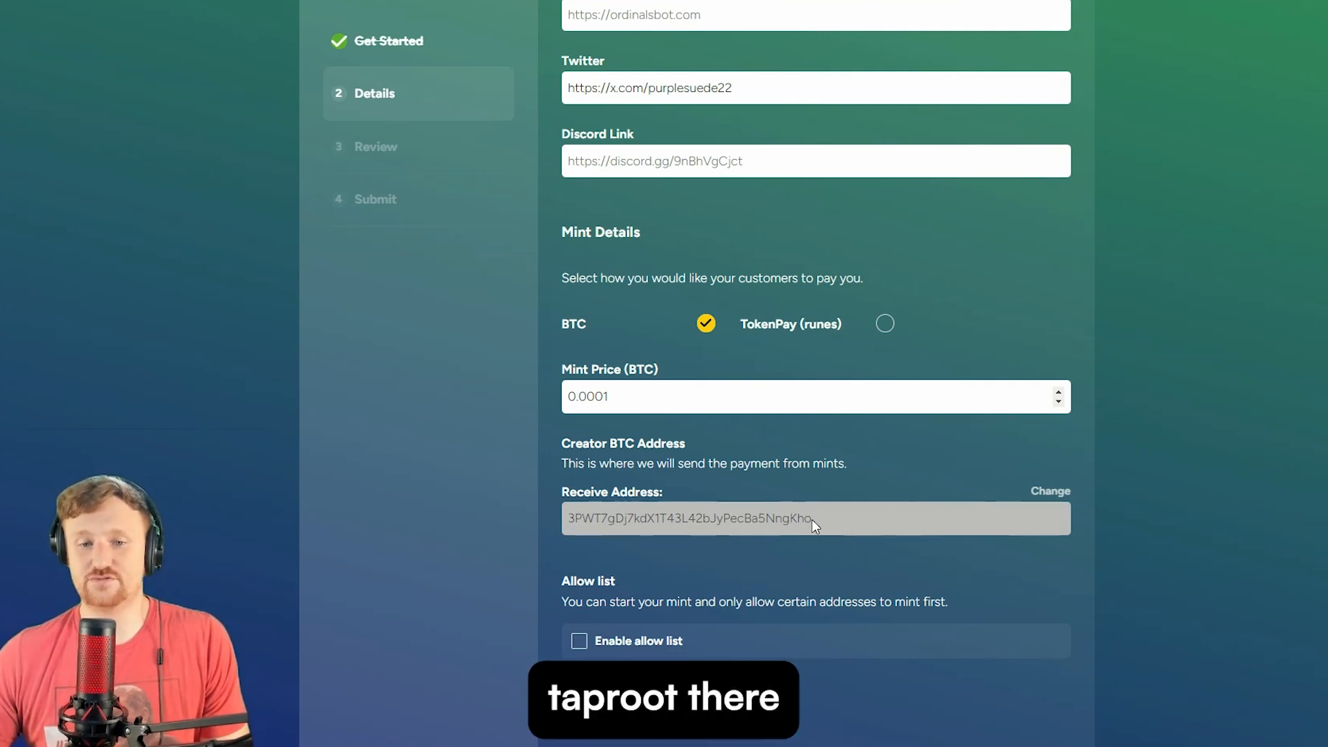
- Switch payment to TokenPay runes using PURPLE•PURPLE•PURPLE at 1000 runes per mint
left_click(885, 325)
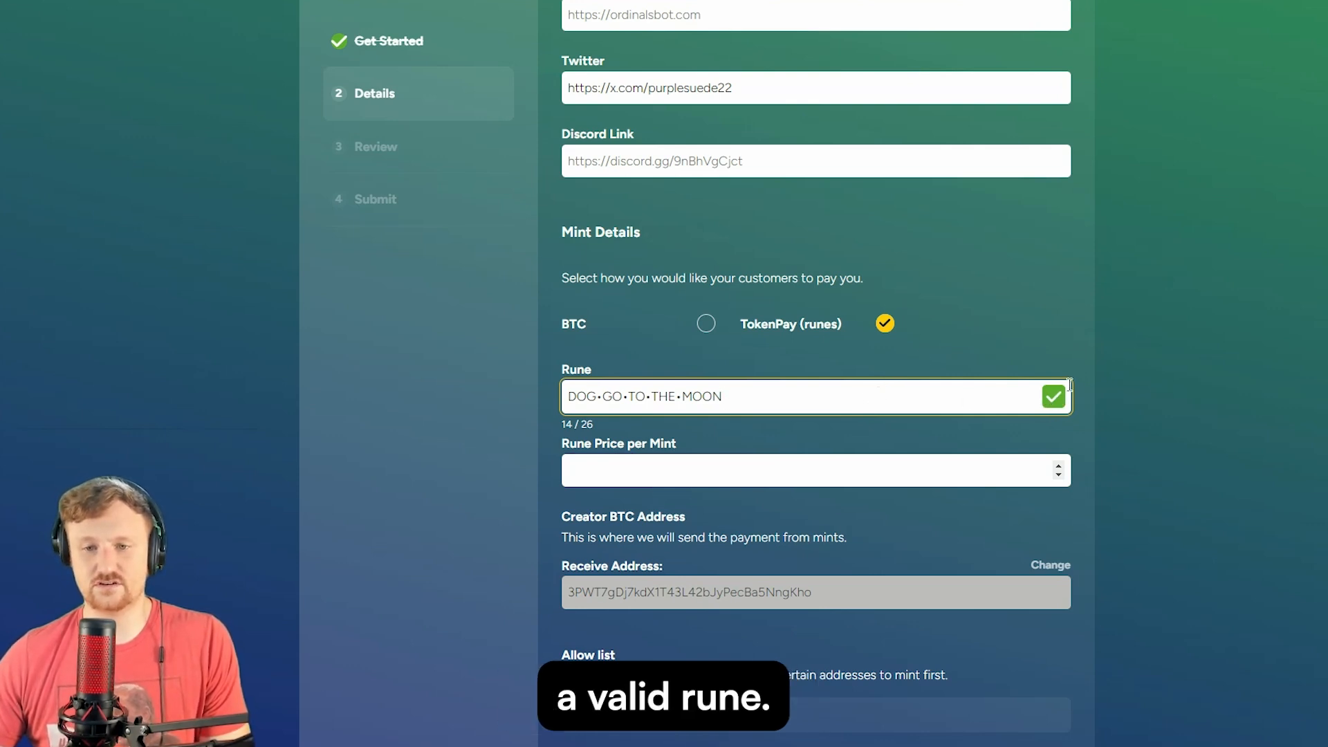
left_click_drag(885, 412, 482, 388)
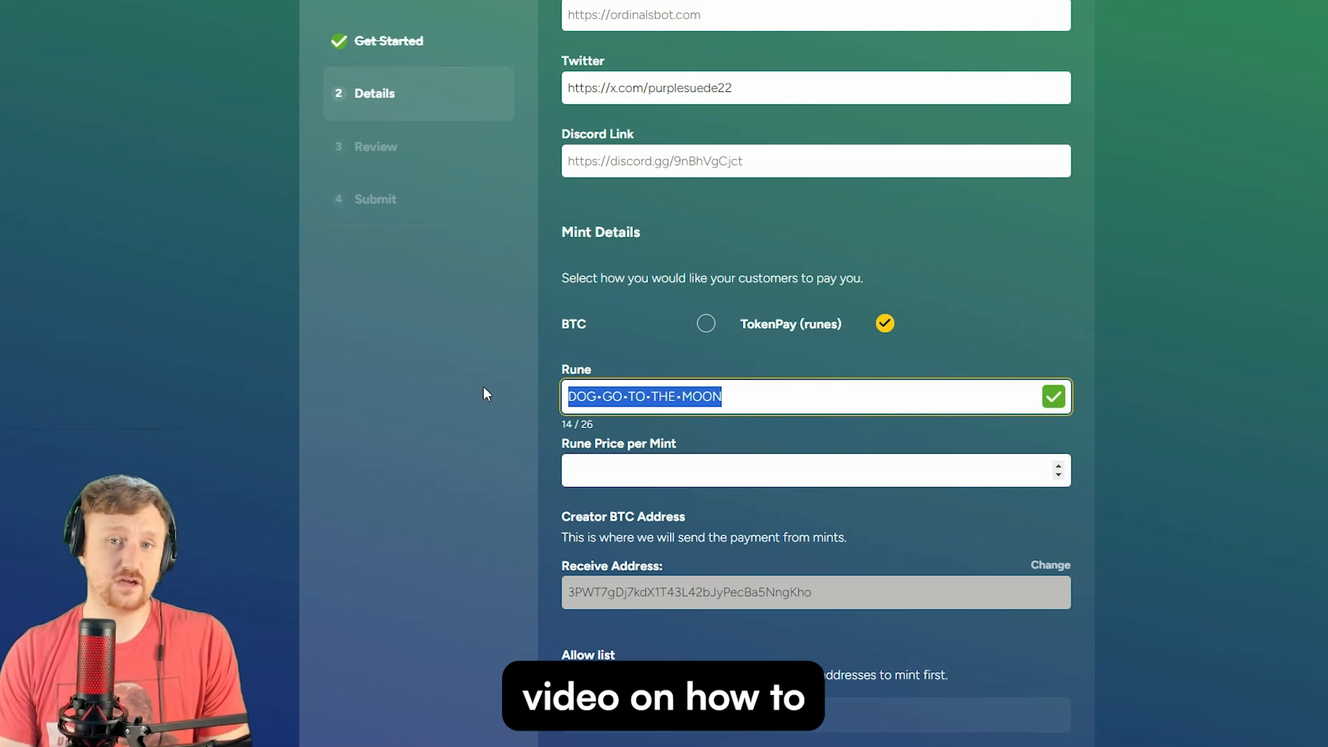
type("PURPLE")
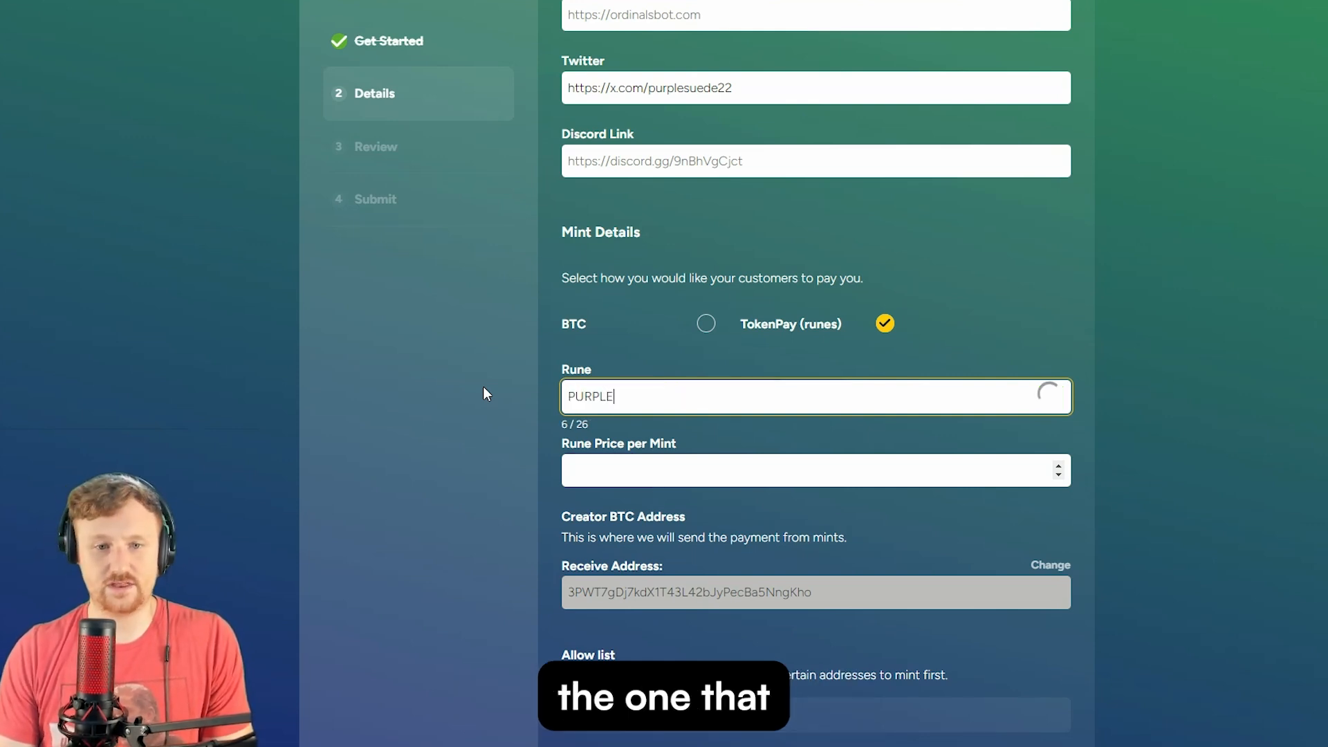
type("•PURPLE•PURPLE")
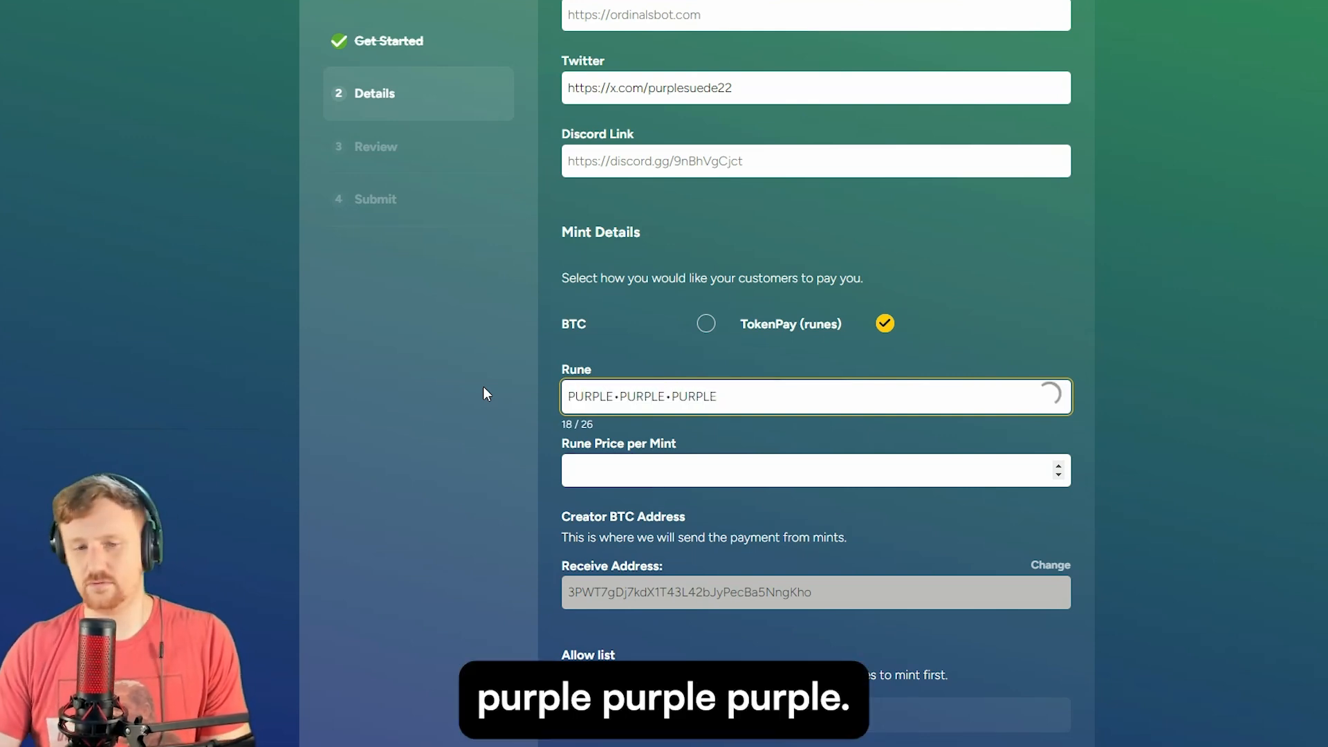
left_click(695, 470)
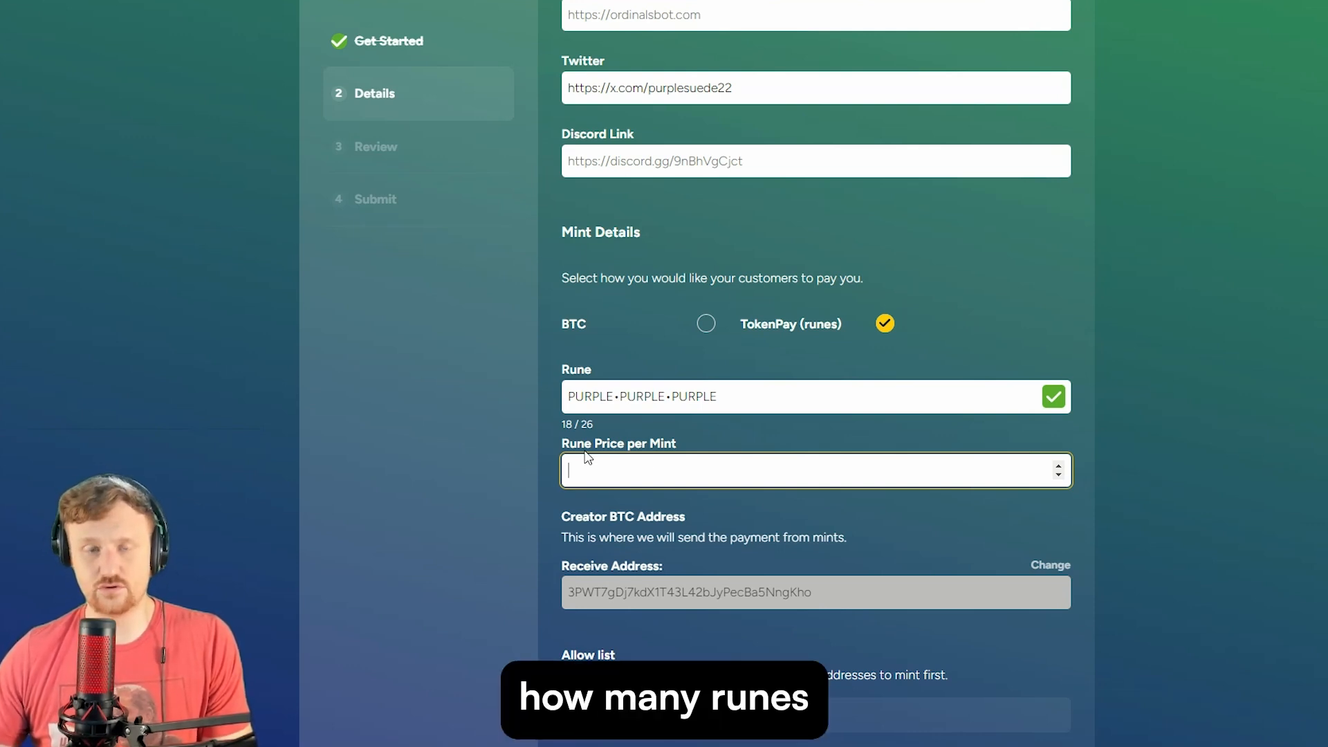
type("1000")
left_click(516, 509)
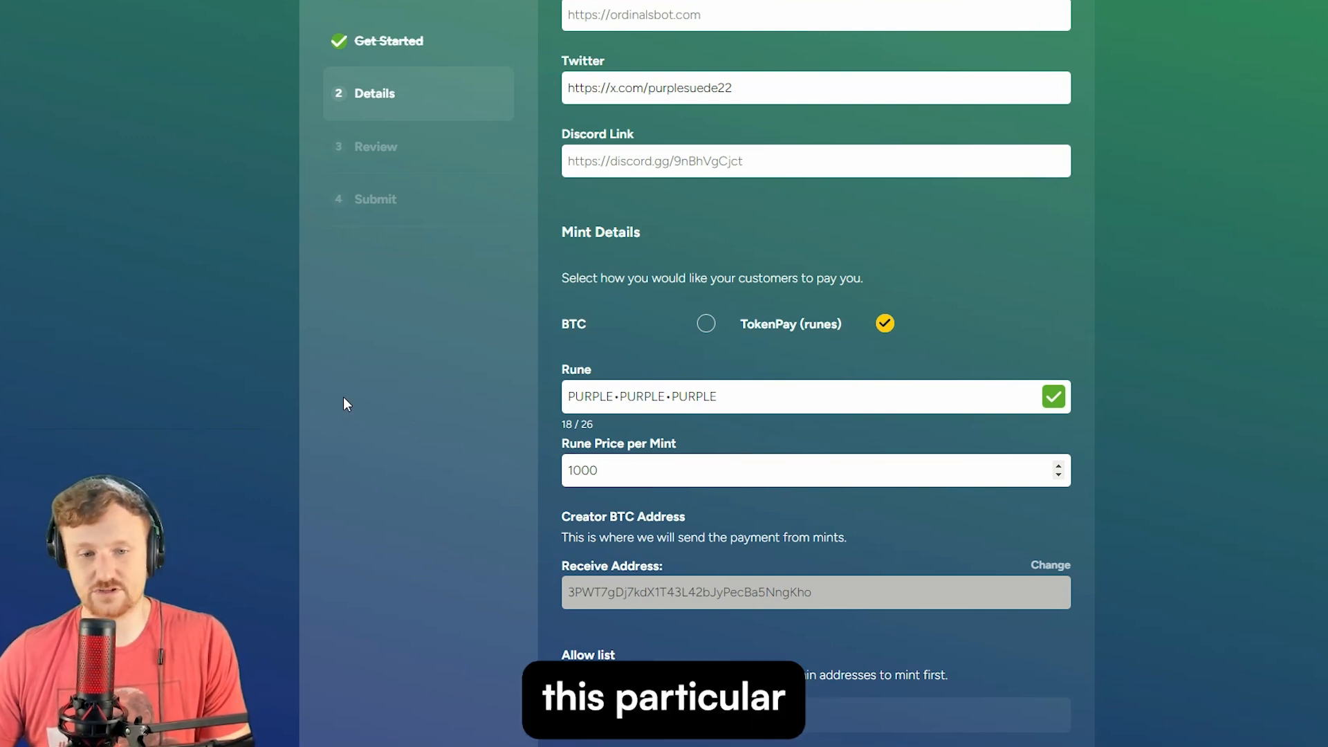
scroll(346, 398, "down", 3)
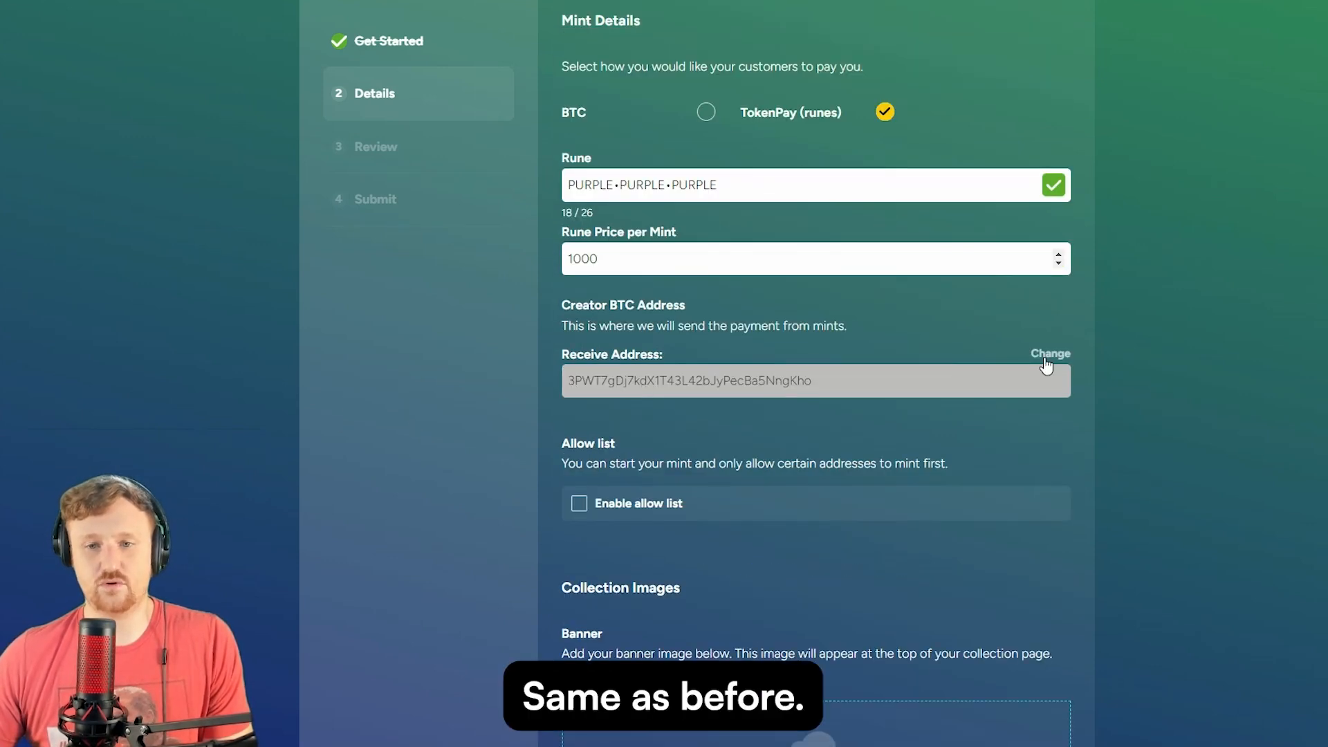
scroll(623, 366, "down", 3)
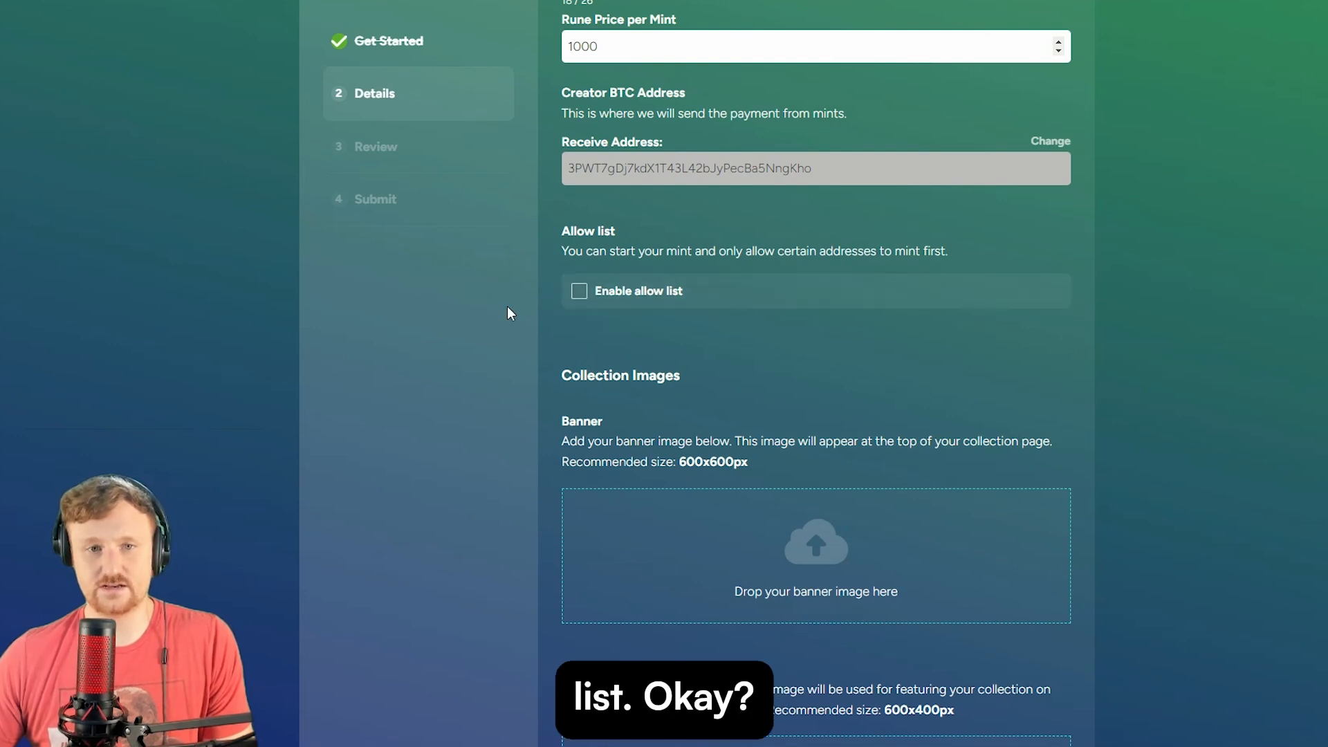
scroll(508, 312, "up", 3)
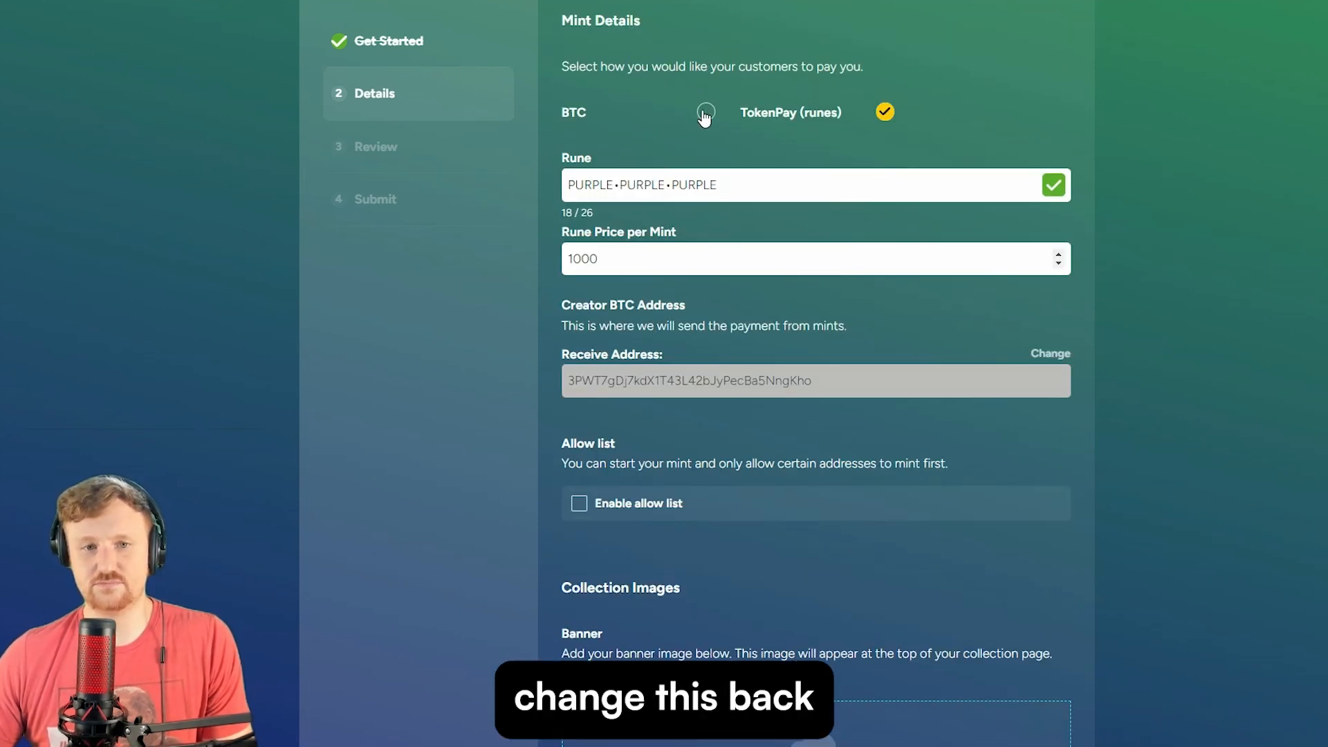
- Switch payment back to BTC at 0.0001 per mint and enable the allow list
left_click(704, 113)
left_click(650, 185)
type("0.0001")
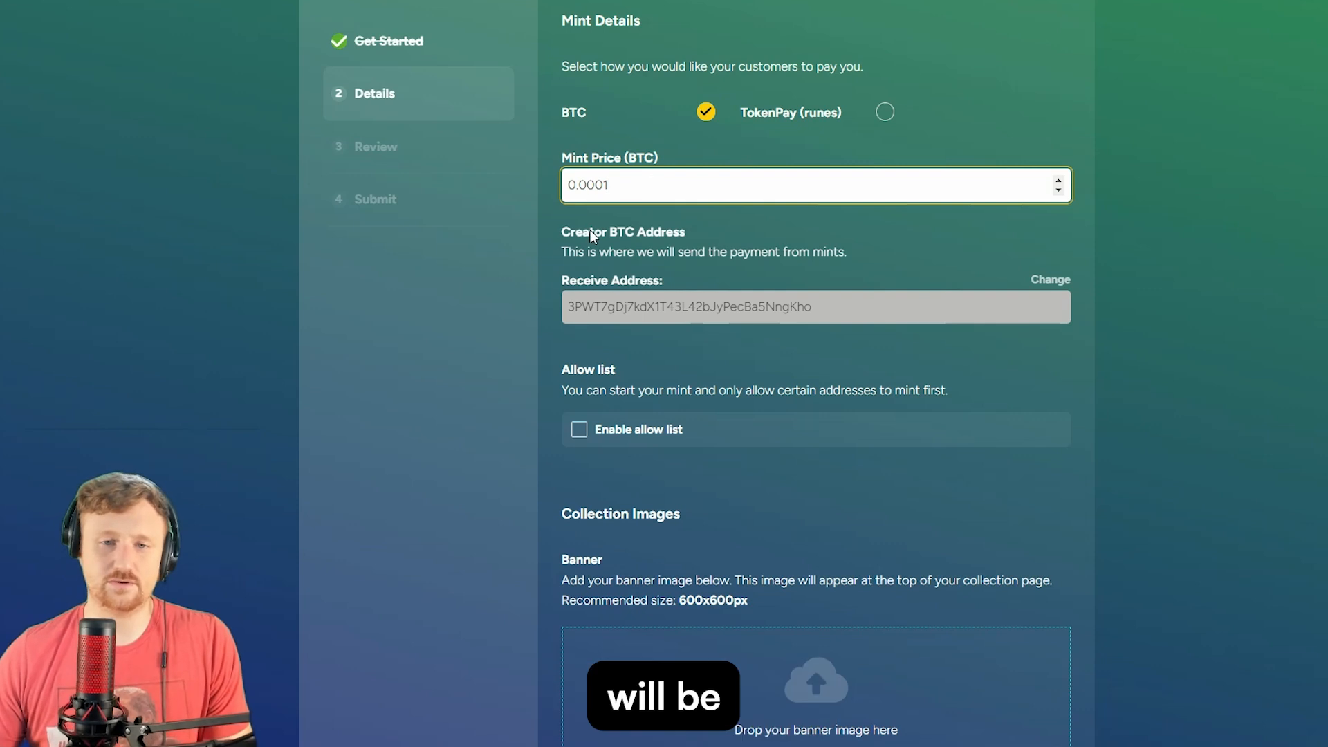
scroll(526, 285, "down", 2)
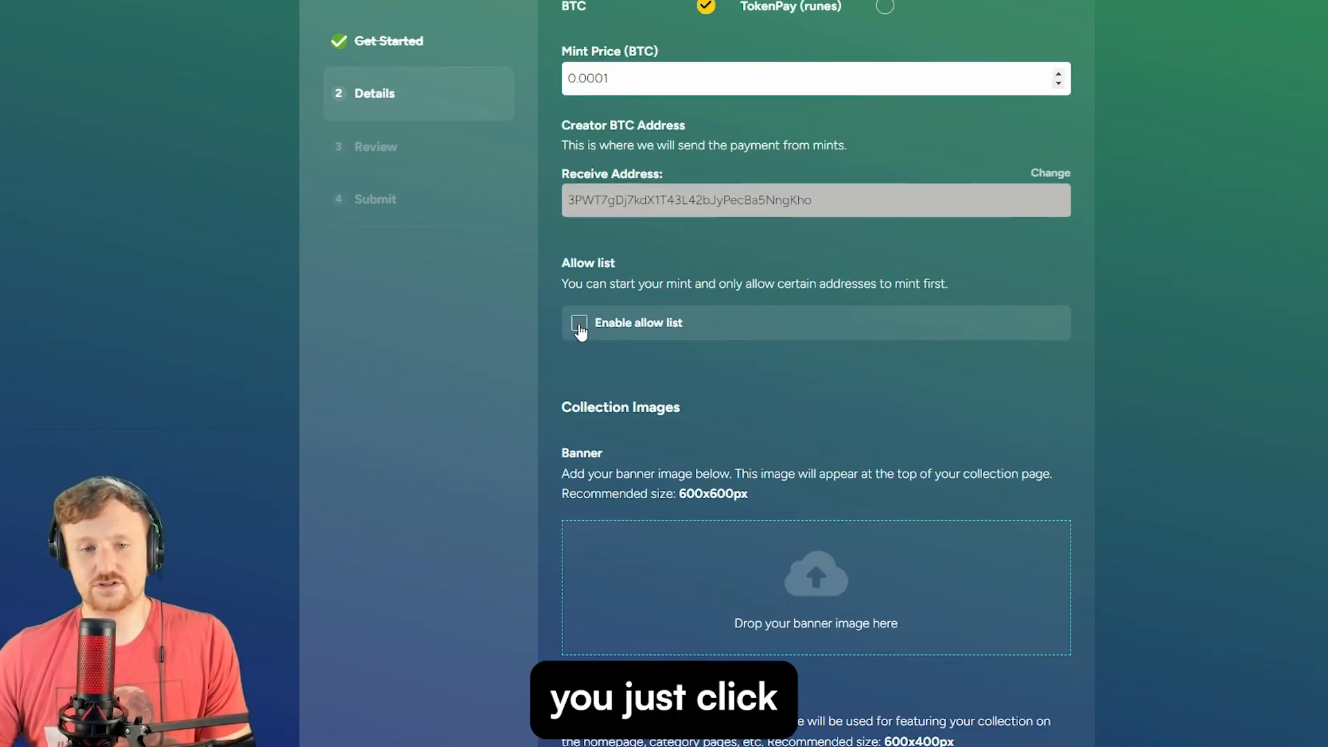
left_click(580, 323)
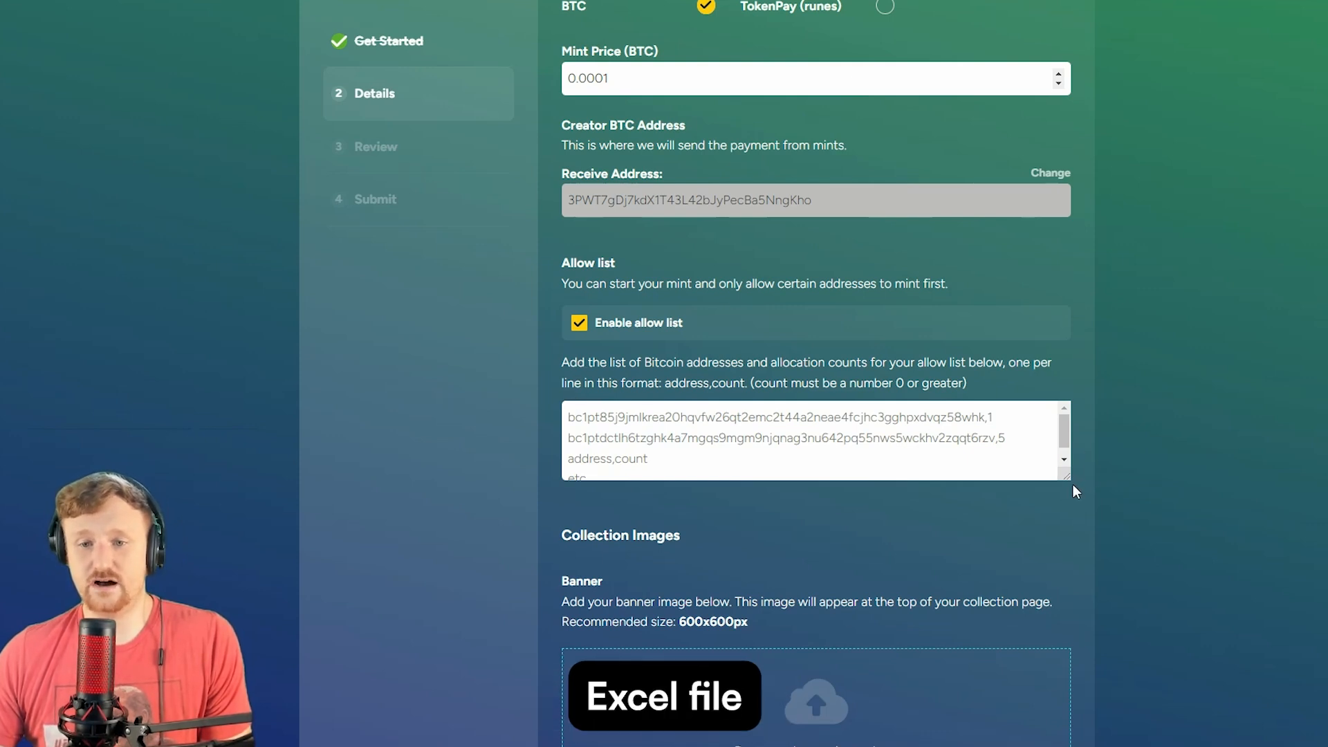
- Paste the copied taproot address into the allow list with an allocation of 5
left_click_drag(1065, 476, 1152, 617)
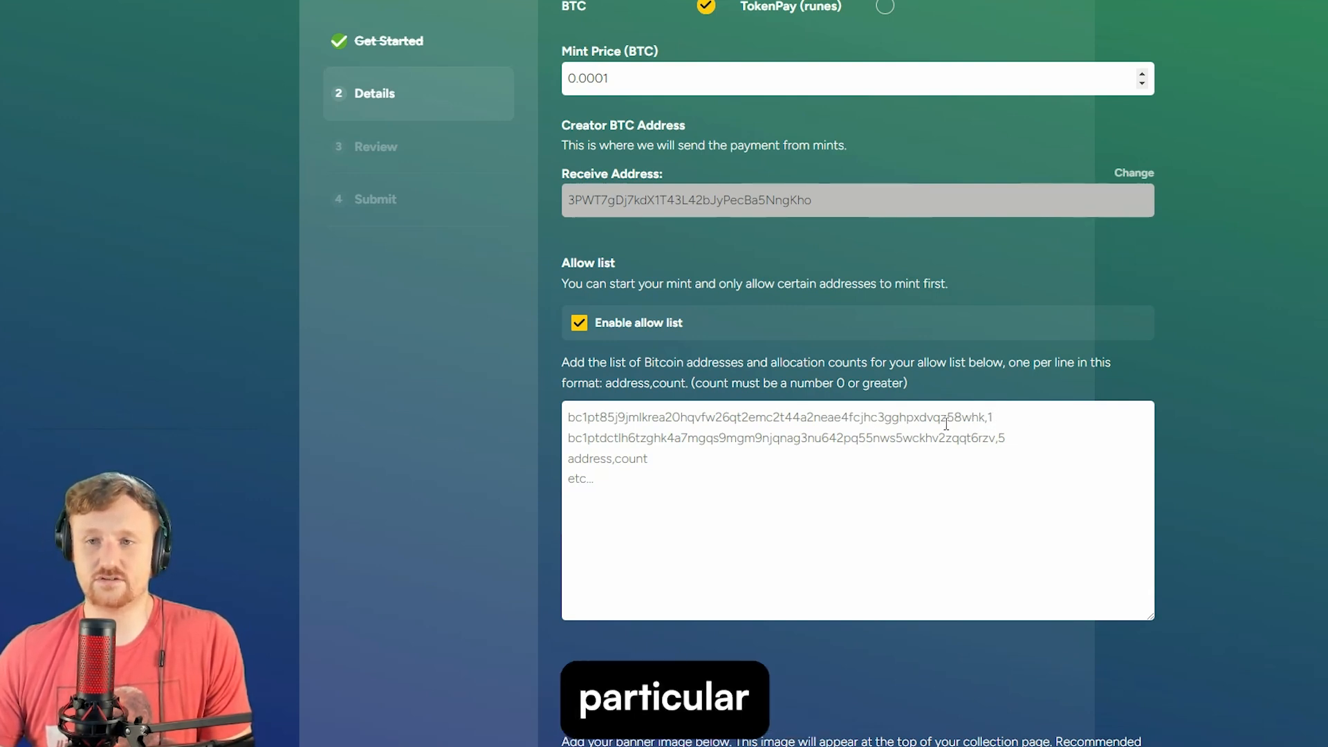
left_click(694, 418)
key("super+v")
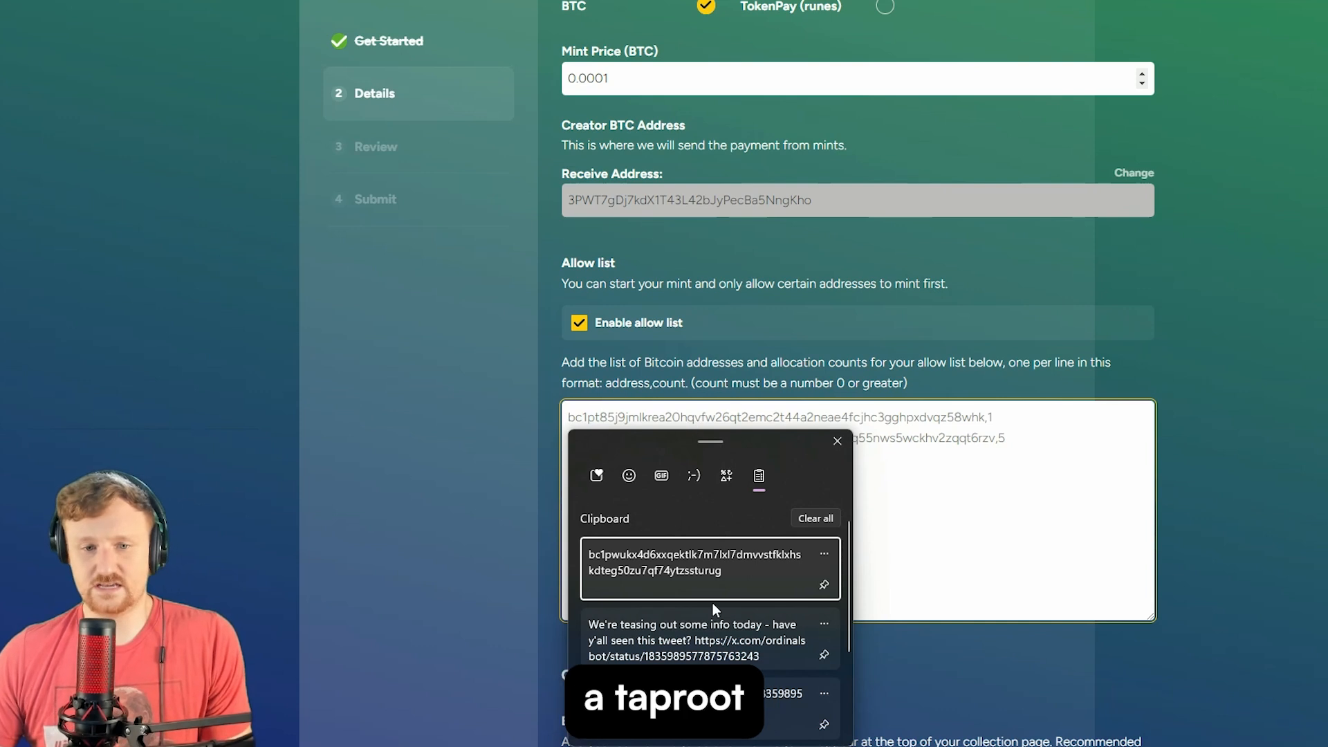
left_click(727, 565)
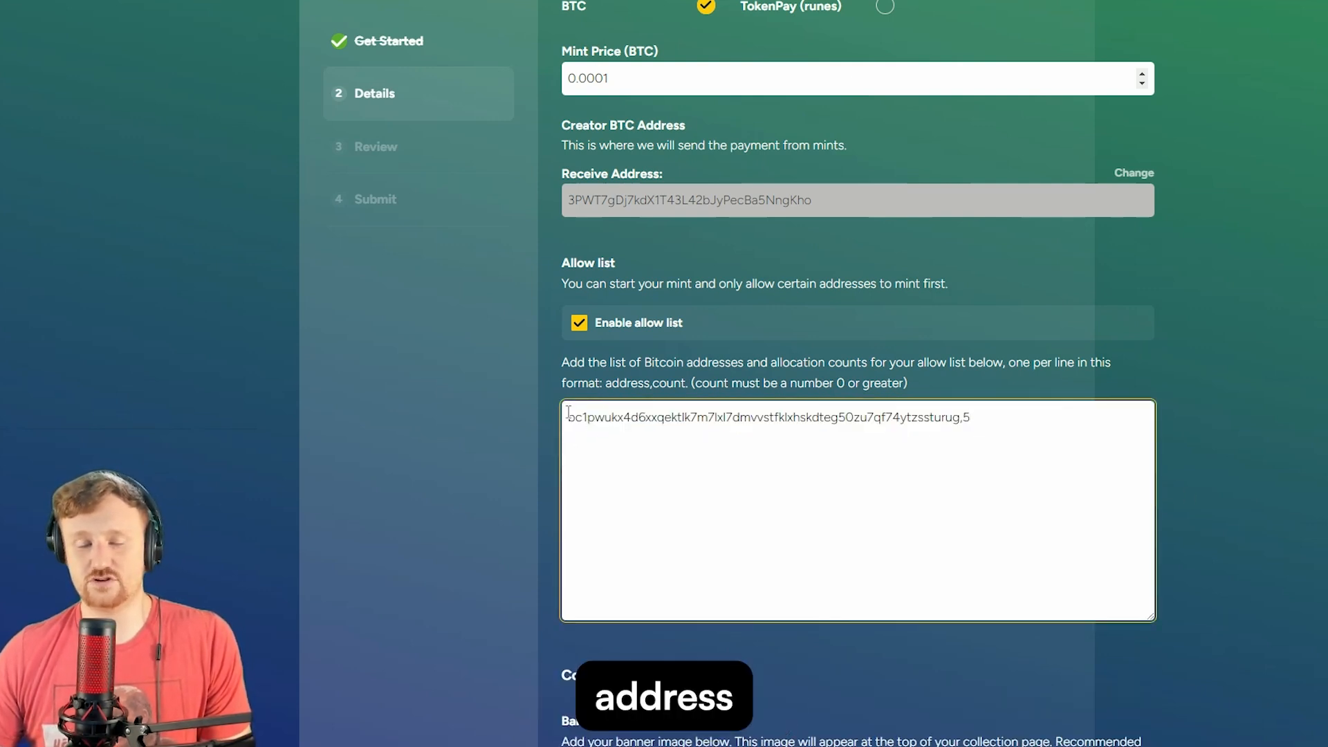
scroll(408, 405, "down", 3)
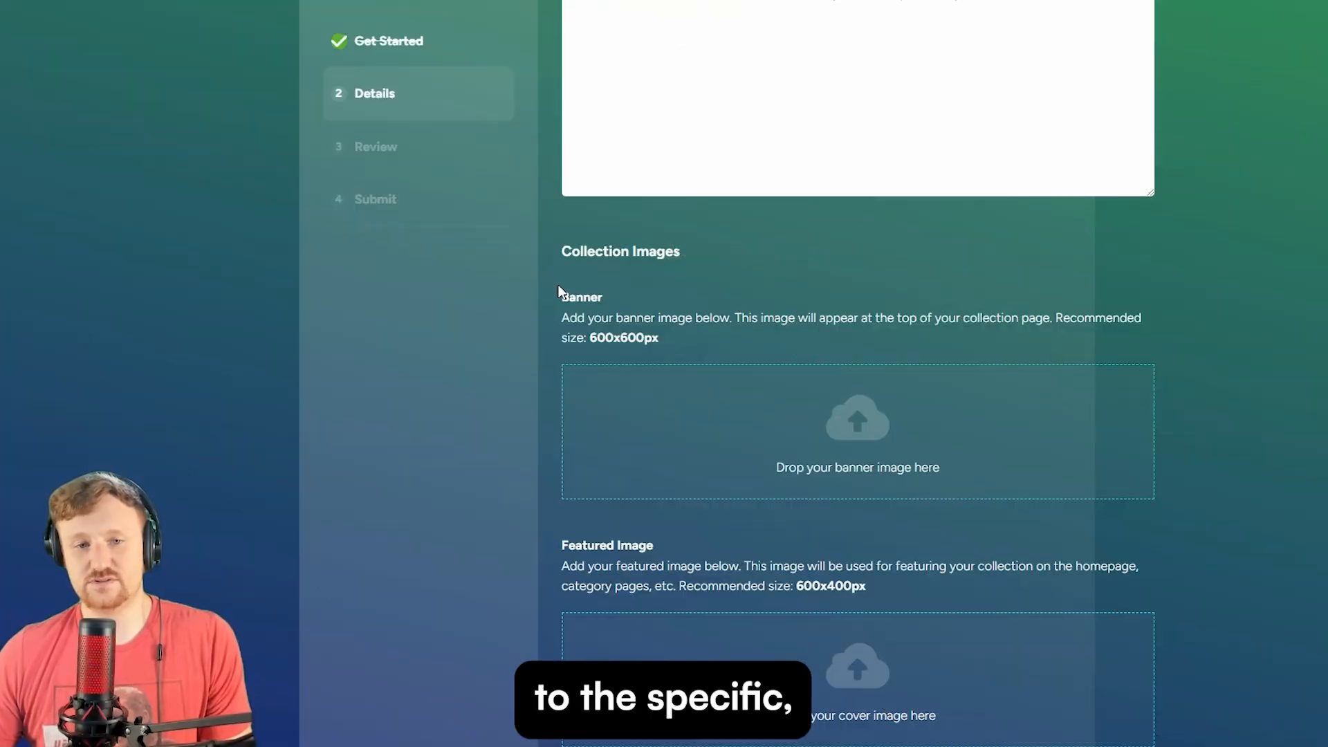
- Upload the Hal photo as the collection banner
scroll(560, 287, "down", 2)
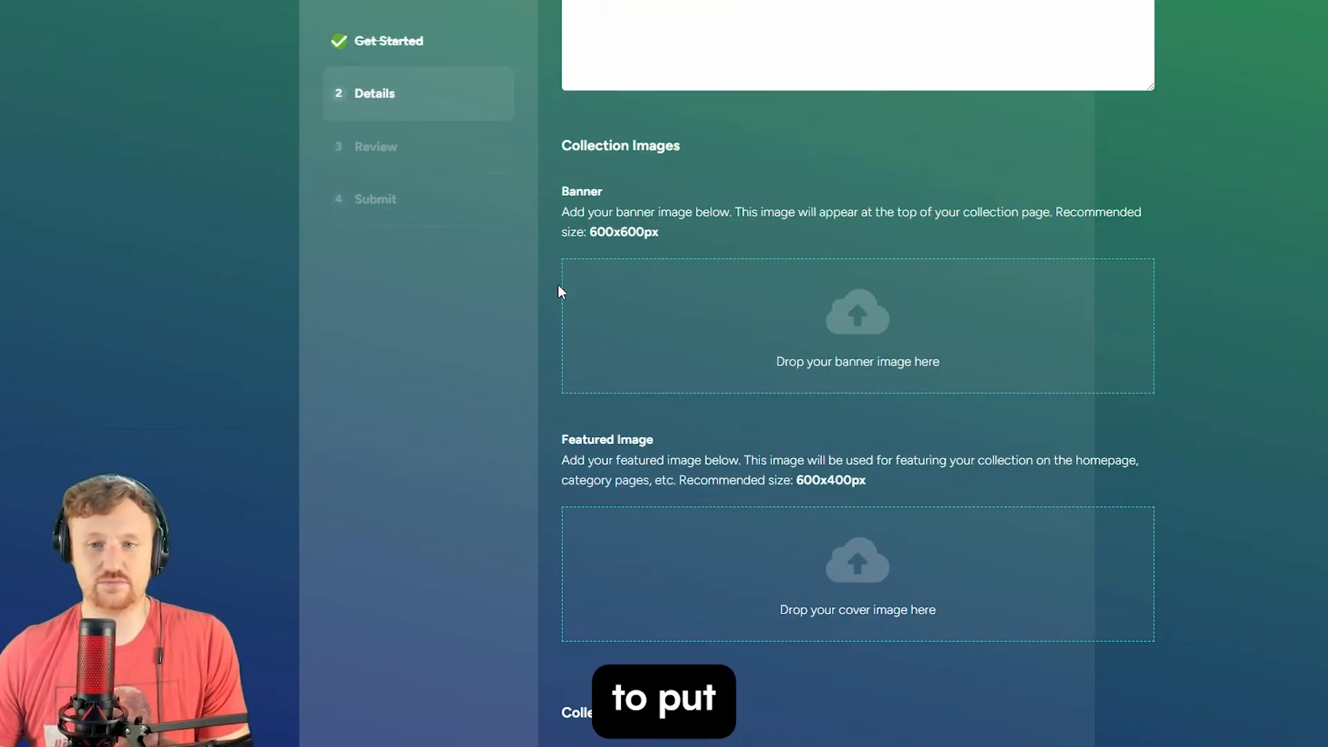
scroll(559, 288, "up", 3)
left_click_drag(1150, 297, 1076, 283)
scroll(730, 308, "down", 3)
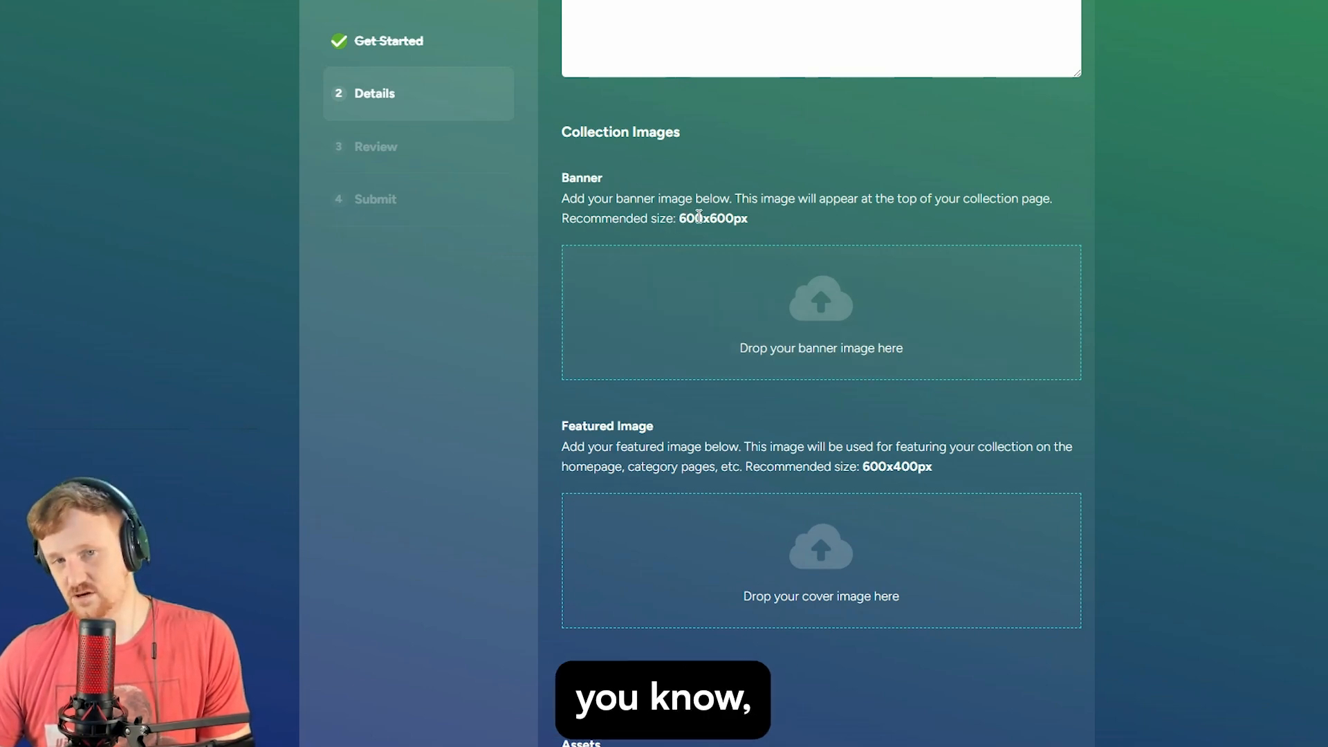
left_click(842, 315)
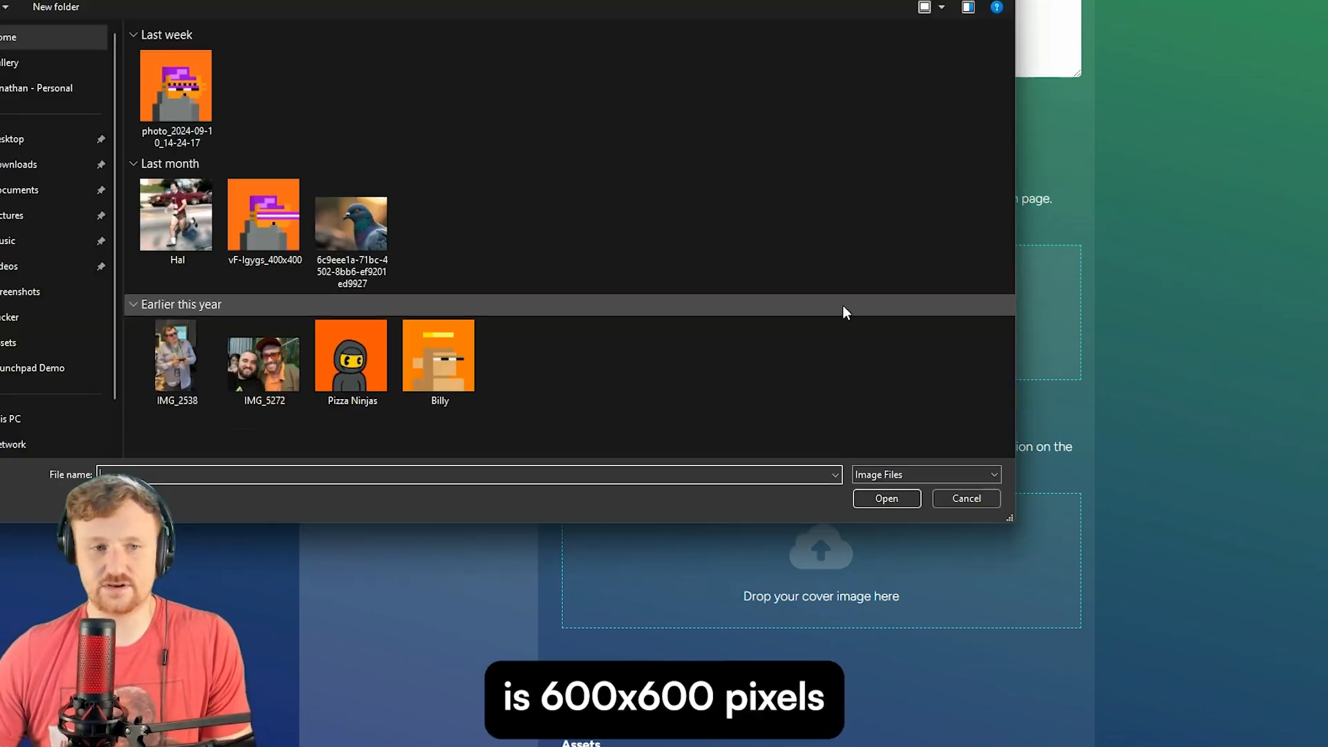
left_click(184, 238)
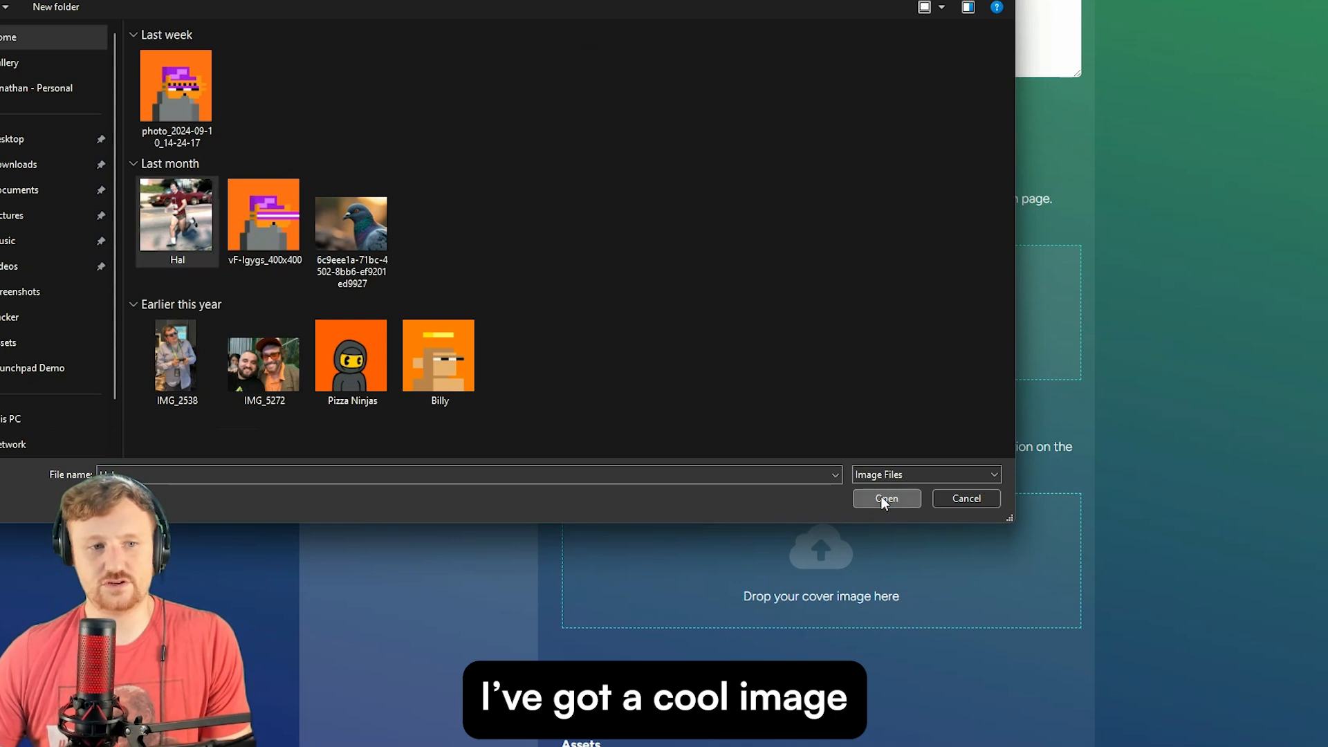
left_click(882, 497)
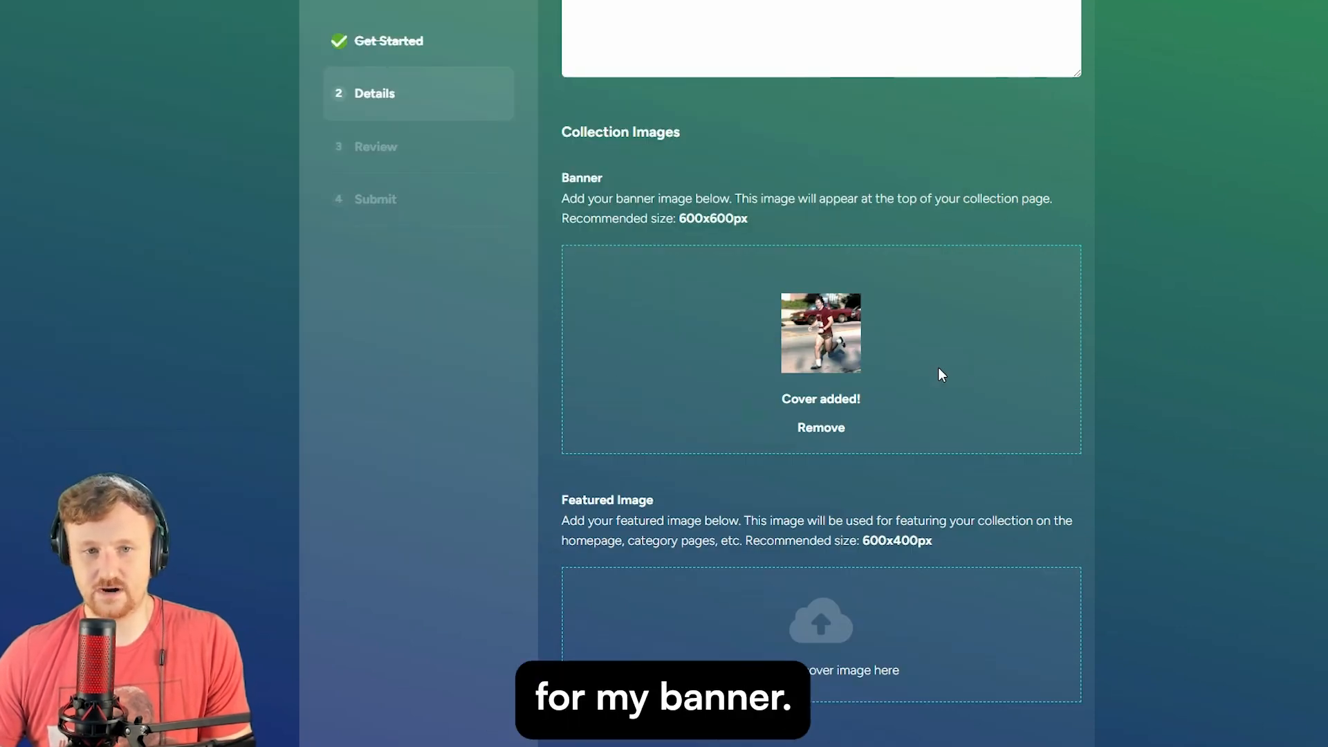
- Upload vF-lgygs_400x400 as the featured image
scroll(937, 367, "down", 3)
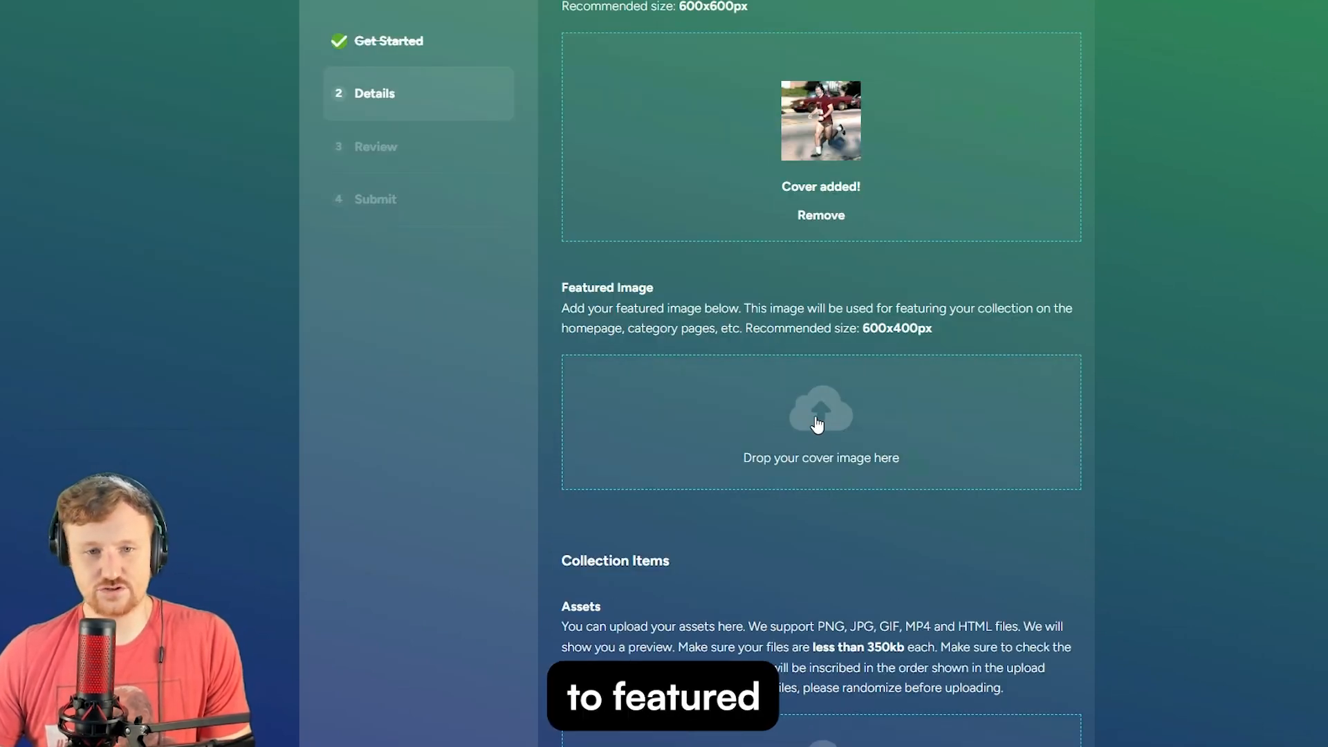
left_click(820, 443)
left_click(276, 225)
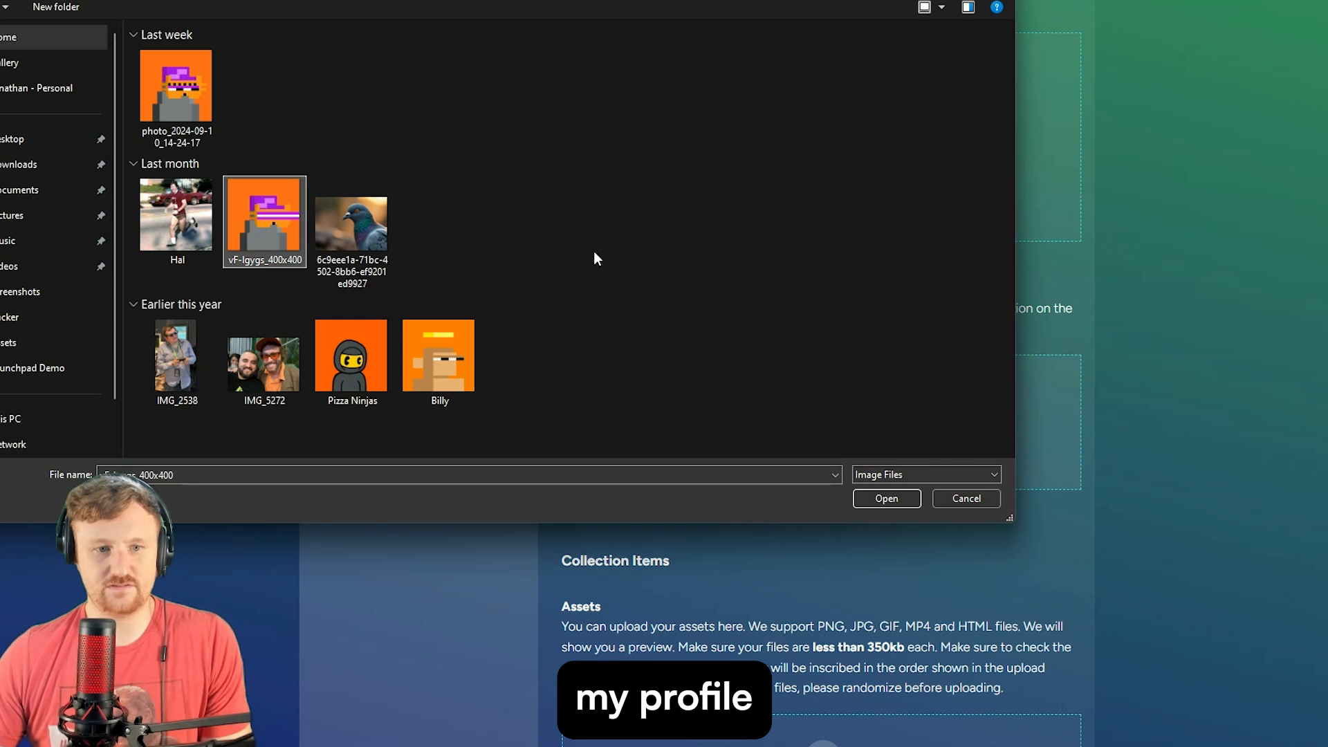
left_click(885, 498)
scroll(636, 304, "down", 6)
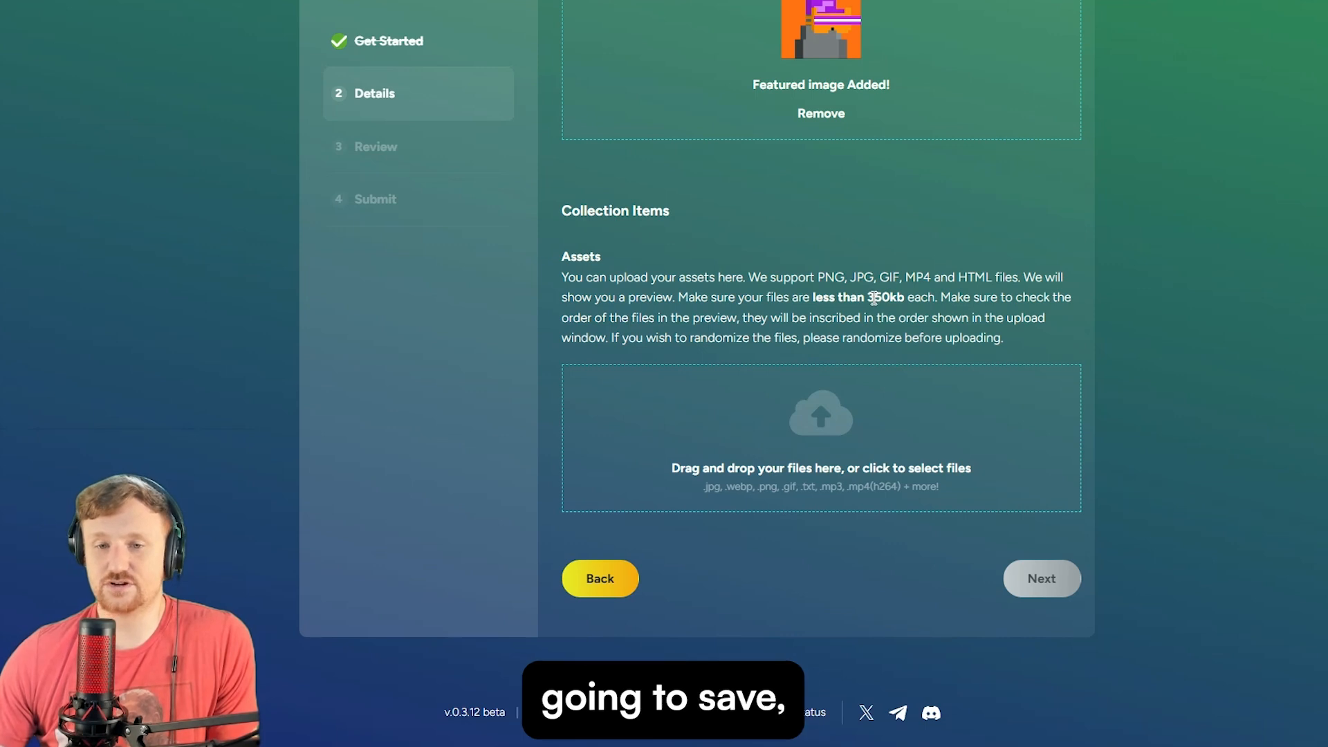
- Upload photo_2024-09-10_14-24-17, vF-lgygs_400x400, Pizza Ninjas and Billy together as assets
left_click(821, 444)
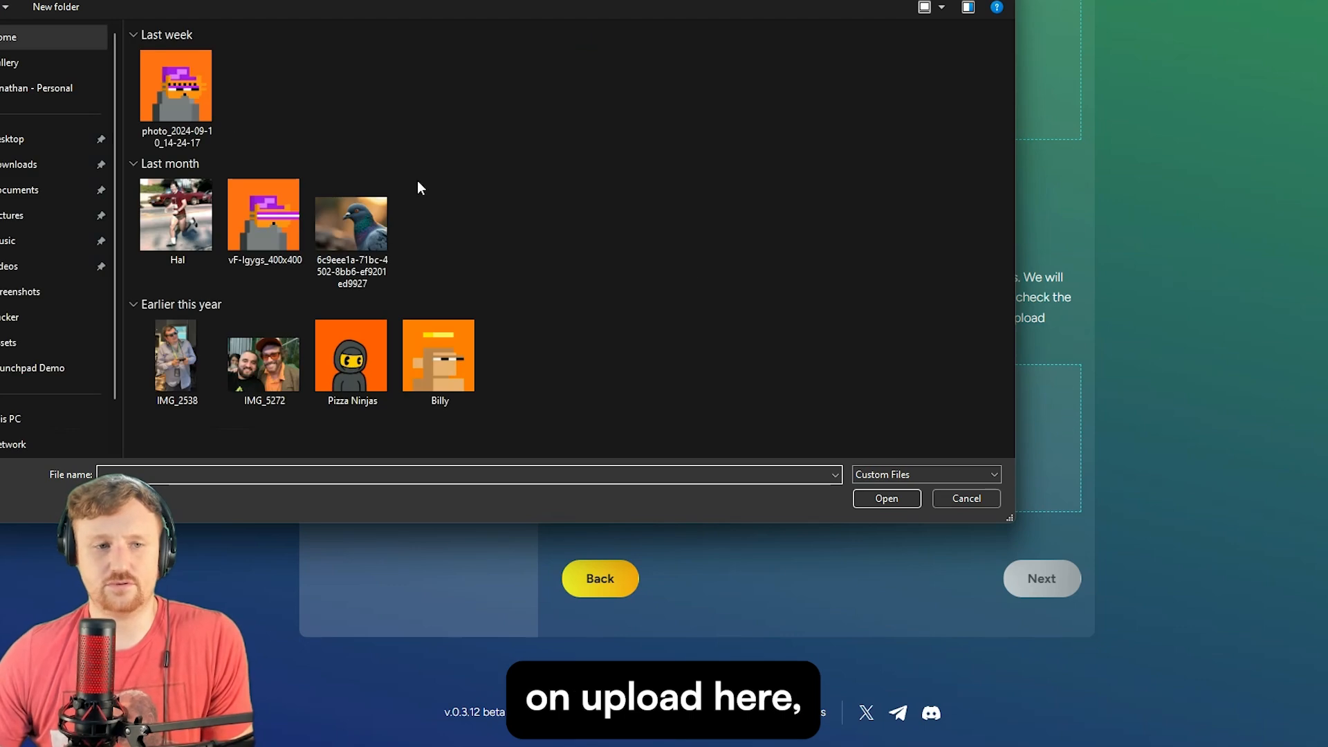
left_click(177, 87)
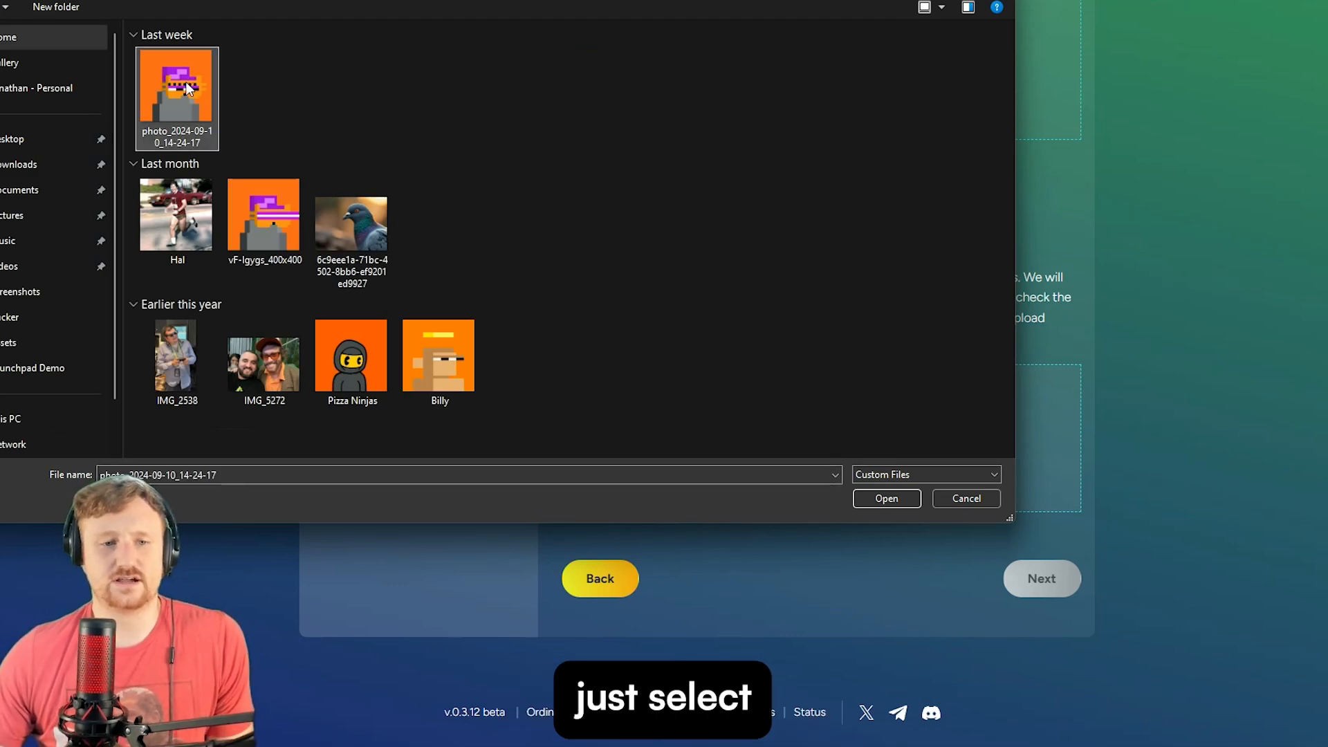
left_click(280, 222, "ctrl")
left_click(348, 373, "ctrl")
left_click(443, 366, "ctrl")
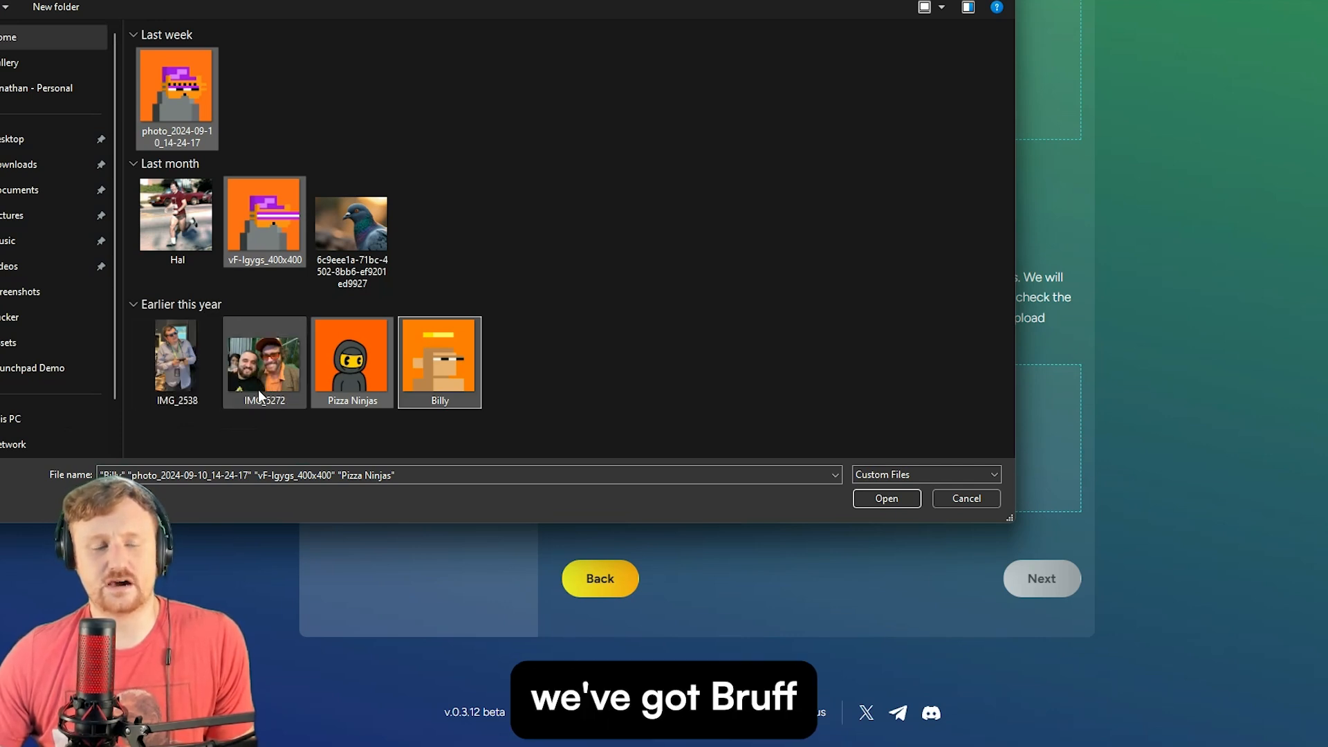
left_click(899, 497)
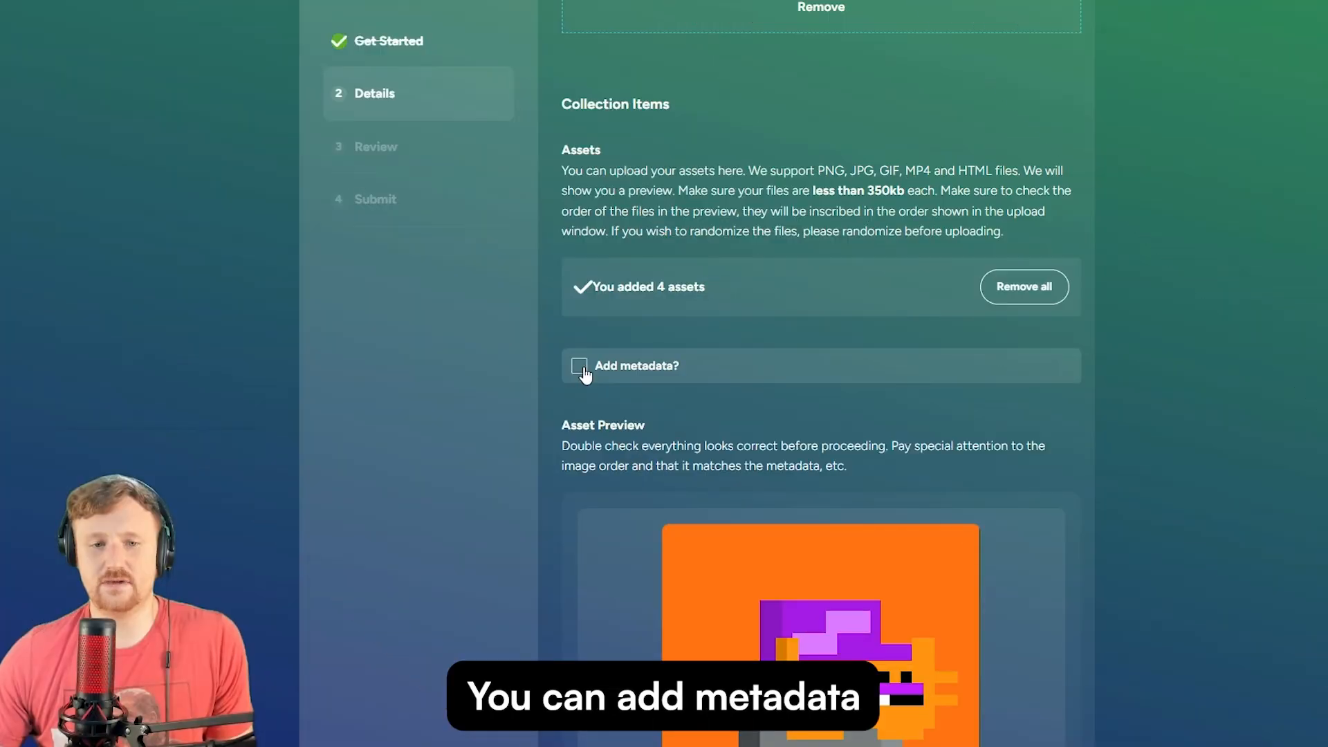
- Toggle metadata on and off, then page through the asset previews to the last one
left_click(577, 367)
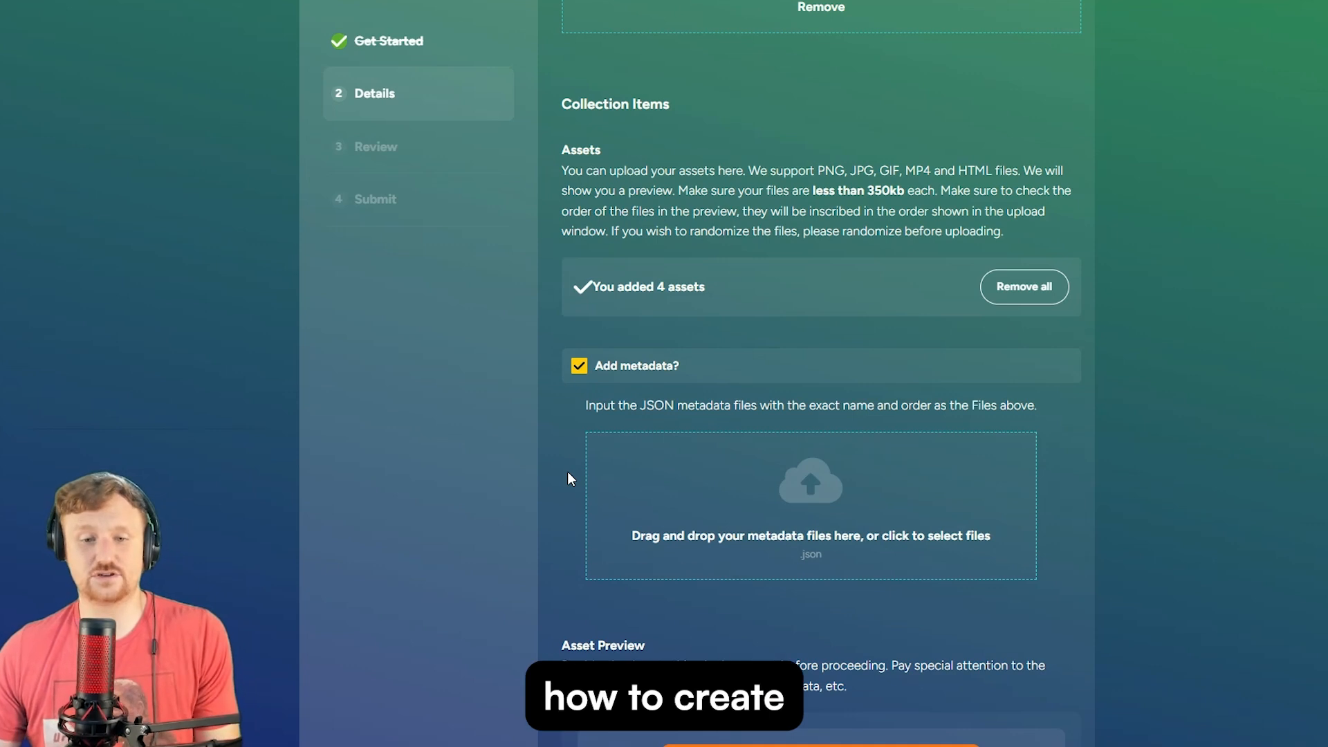
left_click(579, 367)
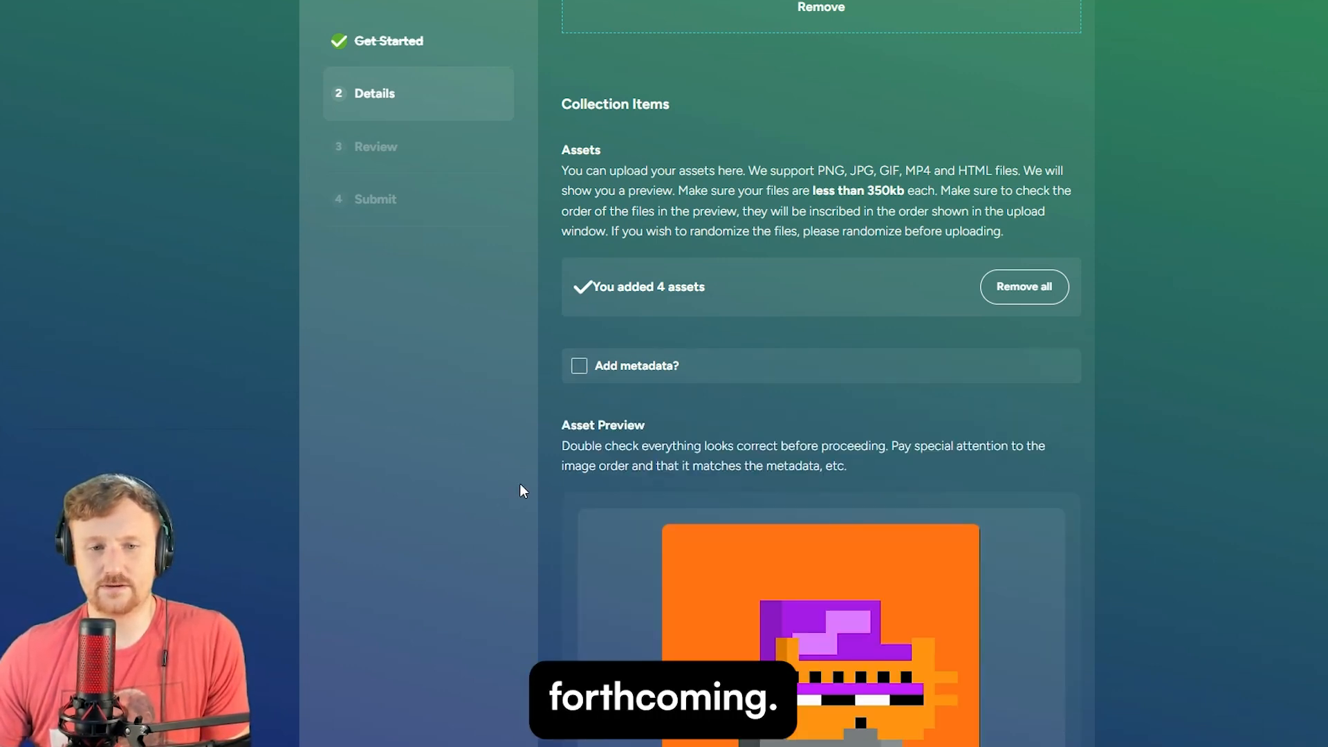
scroll(521, 484, "down", 5)
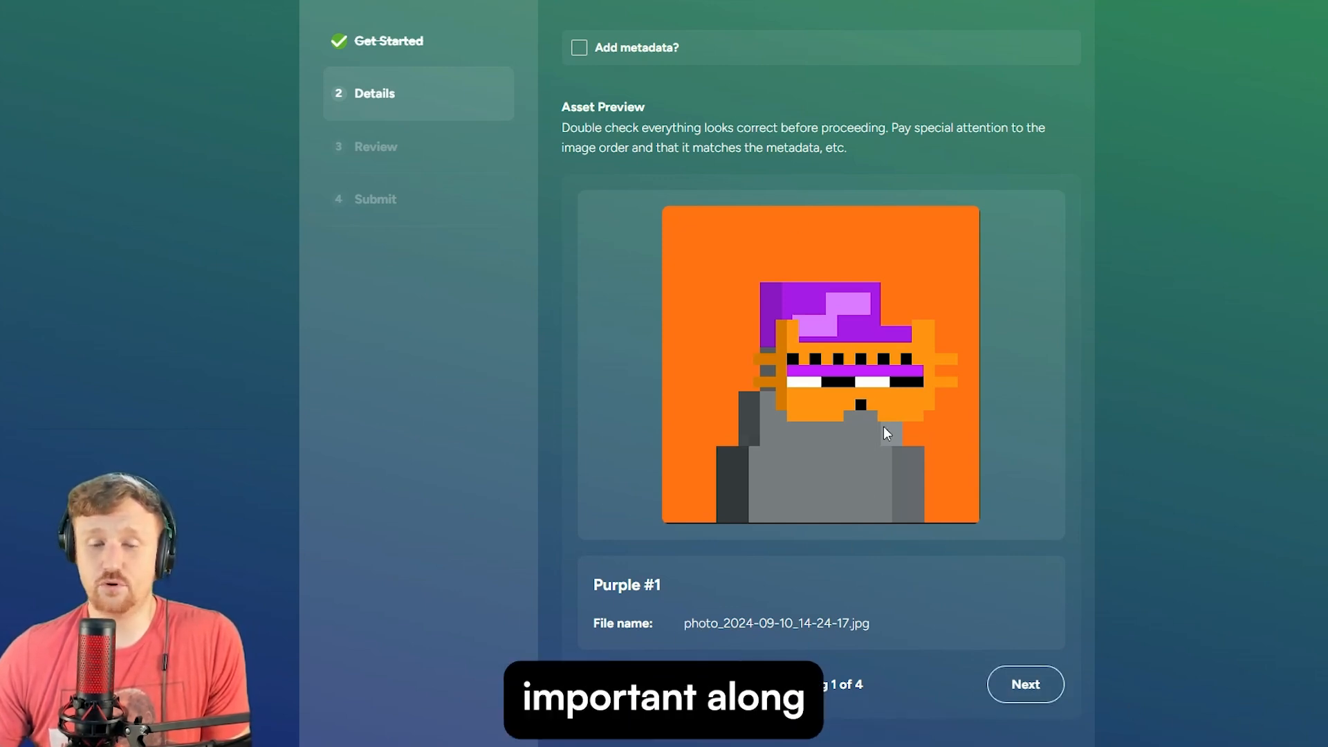
left_click(1029, 694)
left_click(1030, 694)
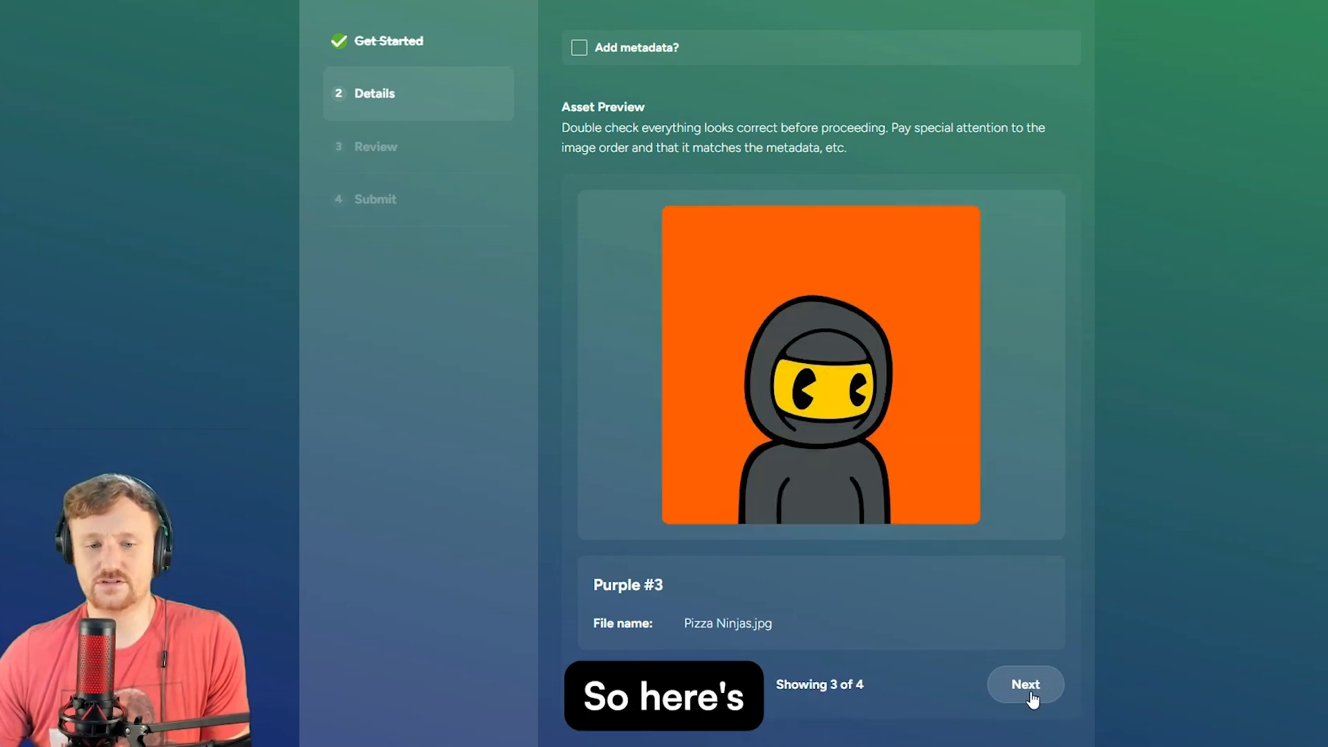
left_click(1030, 694)
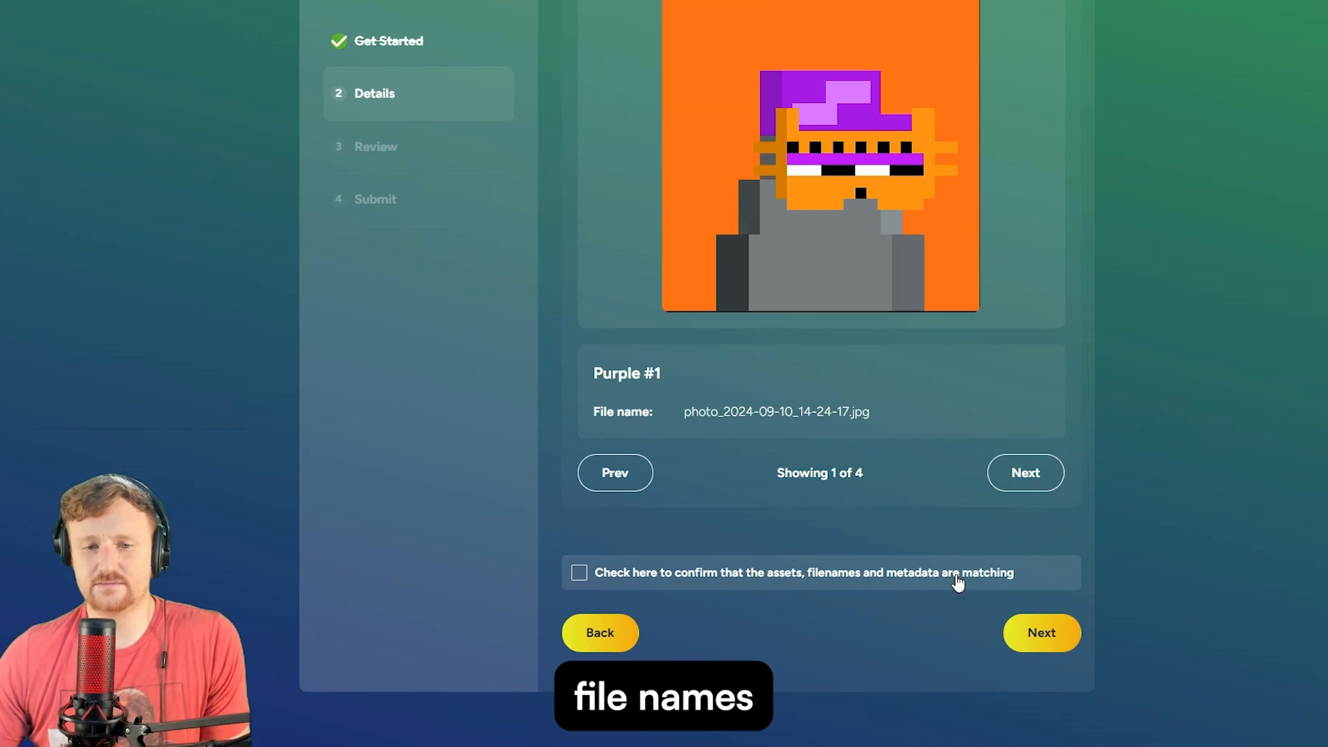
- Turn metadata upload back on and step through the previews to Billy.png and back
scroll(895, 630, "up", 6)
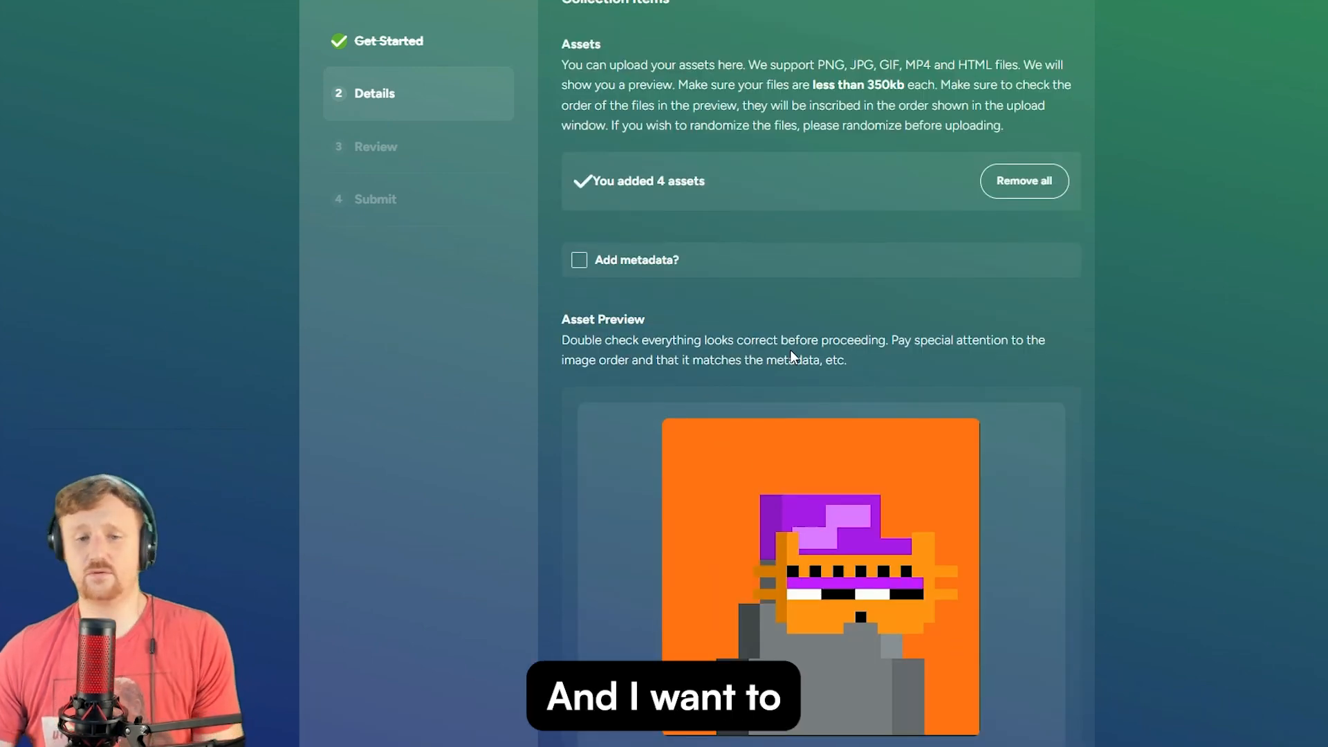
left_click(588, 270)
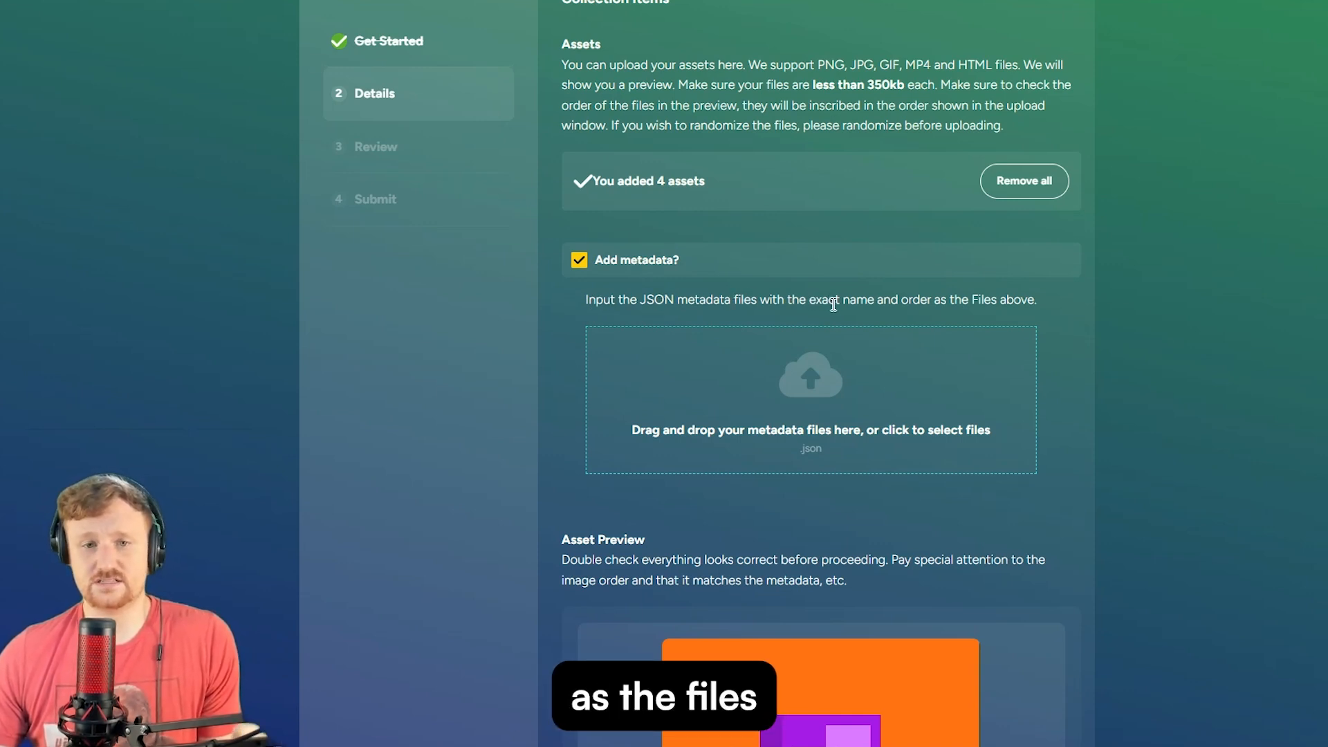
scroll(857, 350, "down", 5)
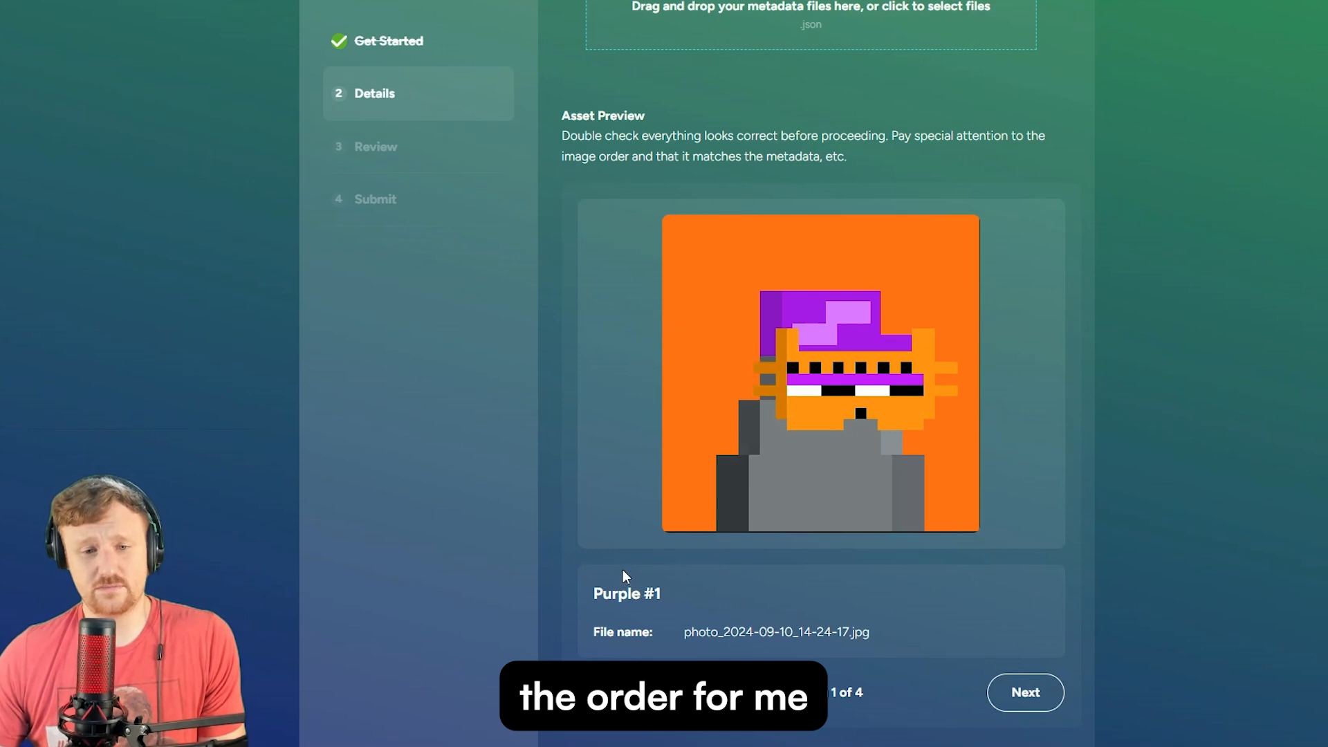
left_click(1024, 702)
left_click(1023, 702)
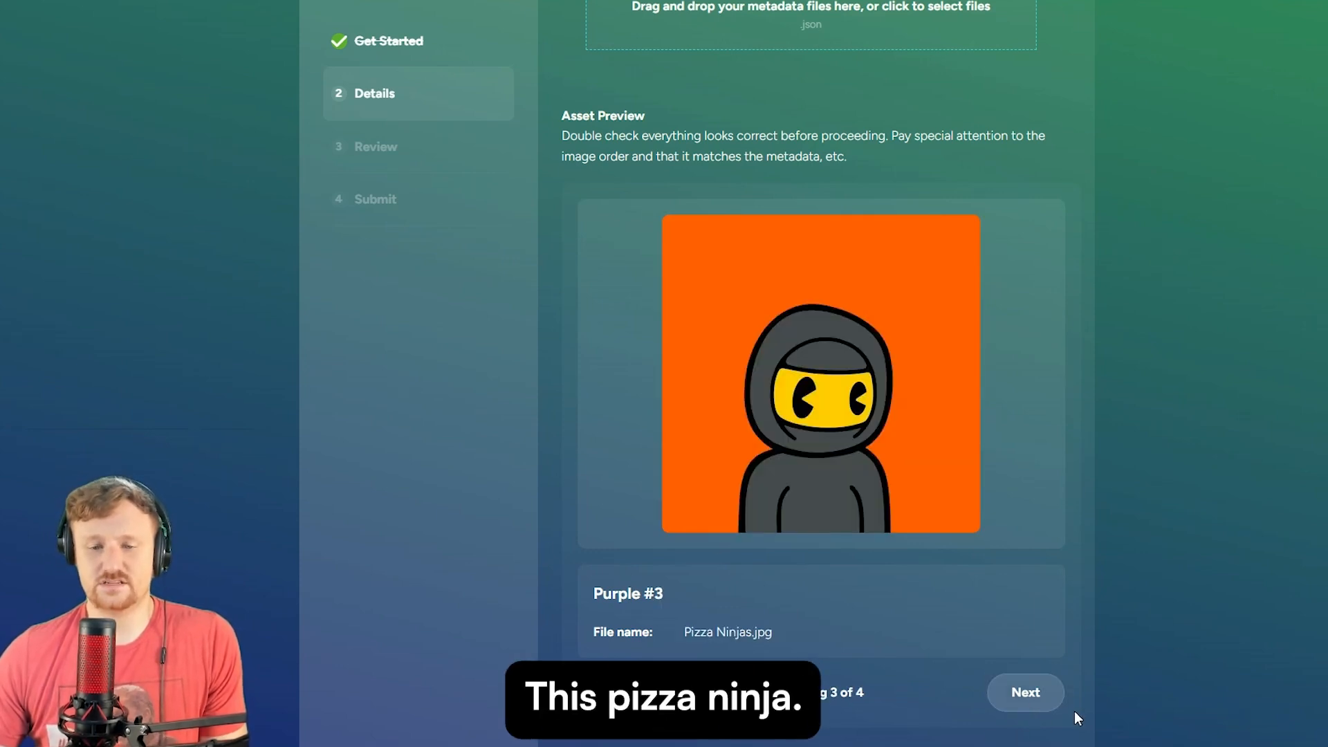
left_click(1058, 700)
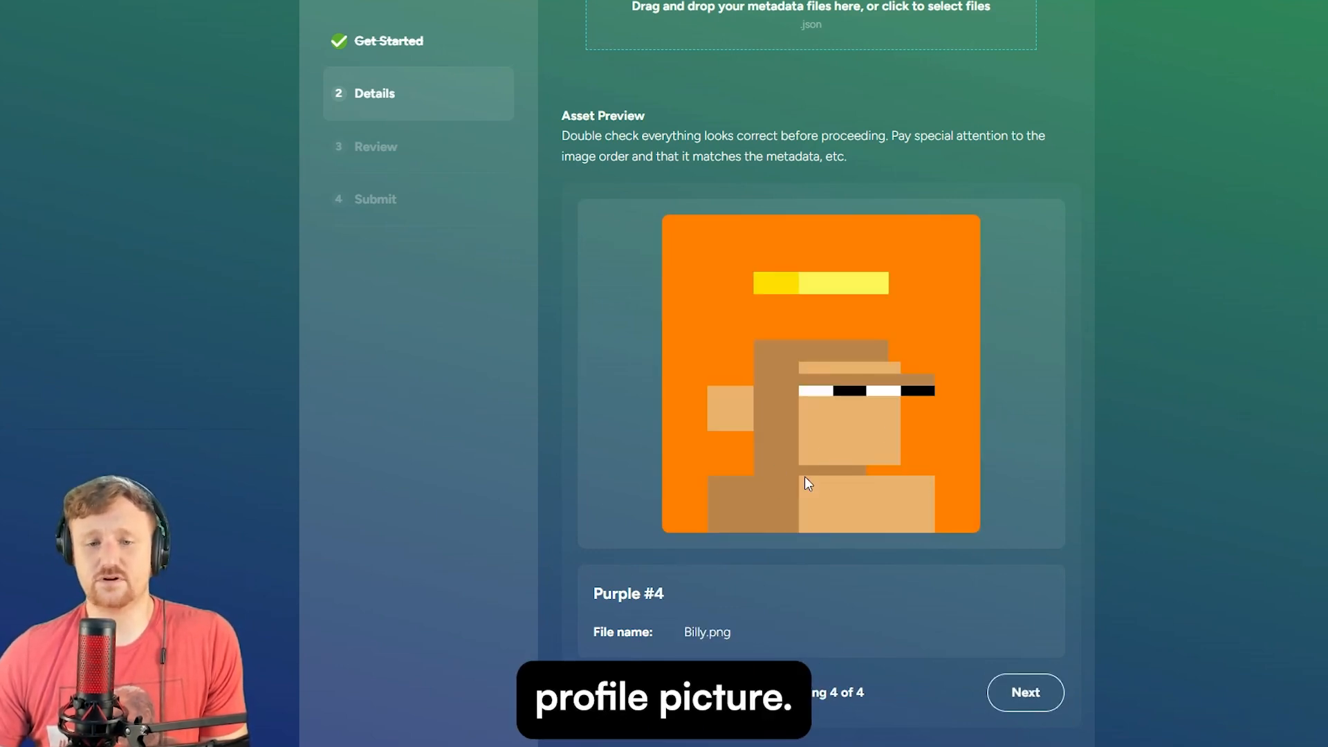
scroll(865, 491, "up", 4)
scroll(924, 504, "down", 7)
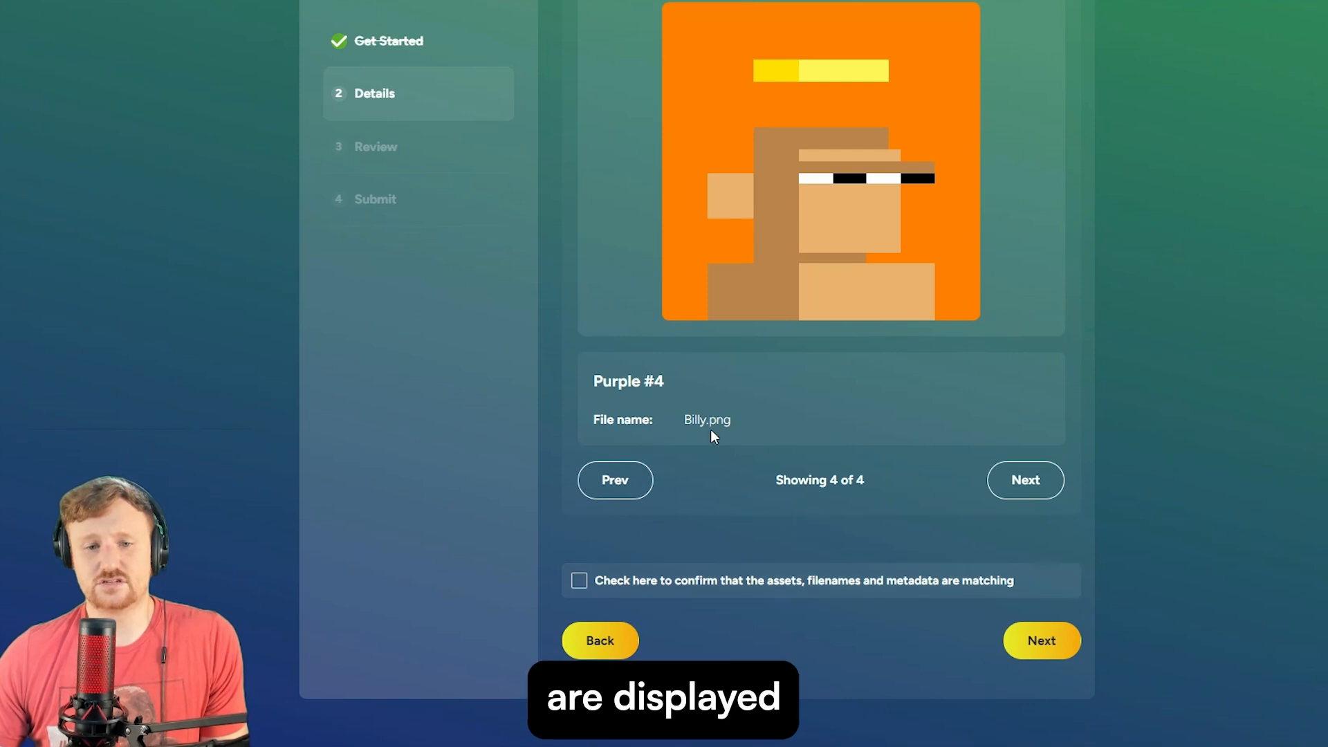
left_click(612, 485)
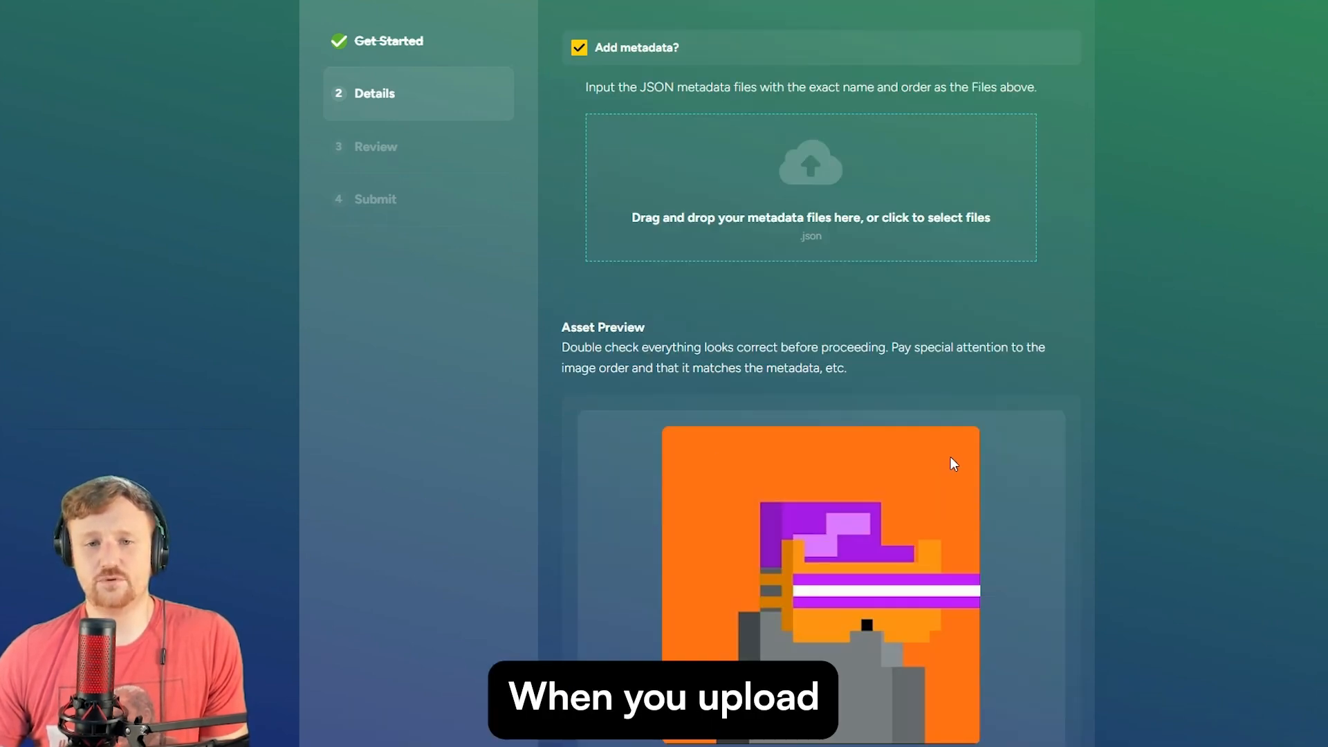
- Confirm the assets, file names and metadata match, and continue to the collection review
scroll(951, 457, "up", 1)
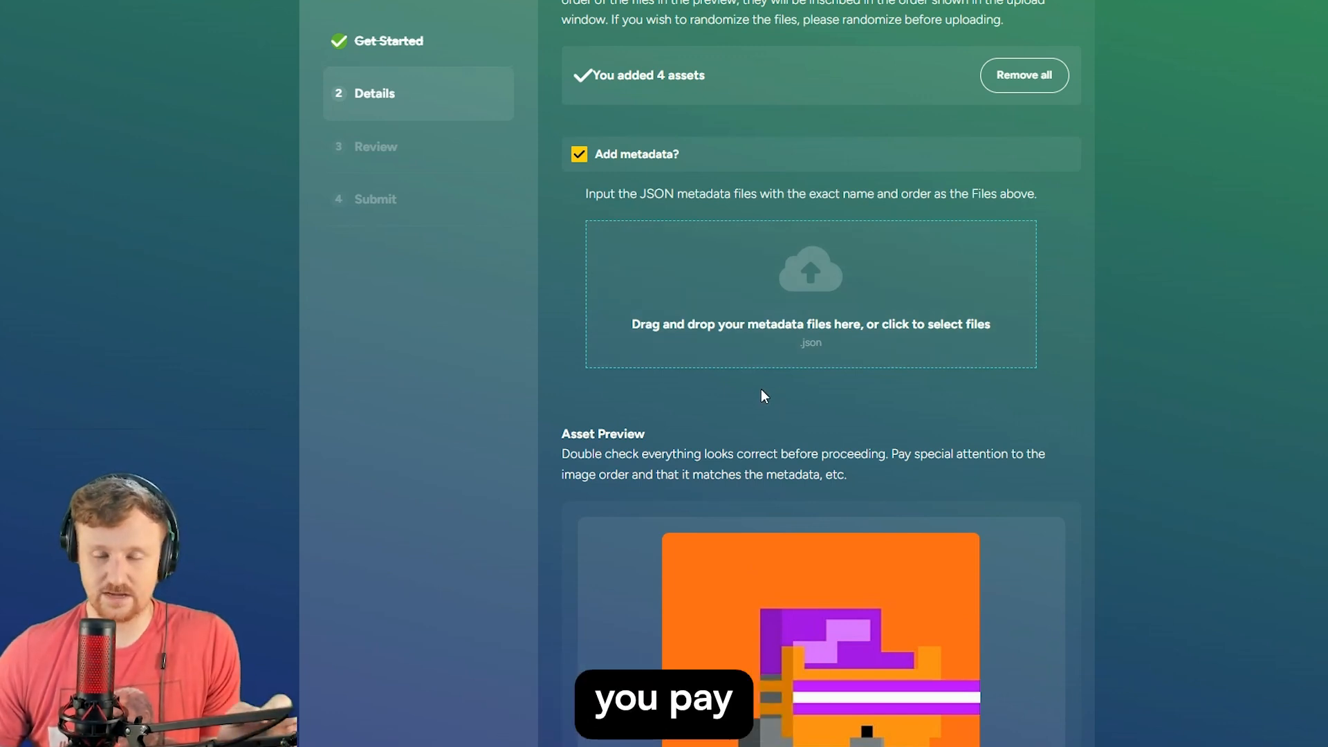
scroll(754, 366, "down", 5)
scroll(742, 357, "down", 5)
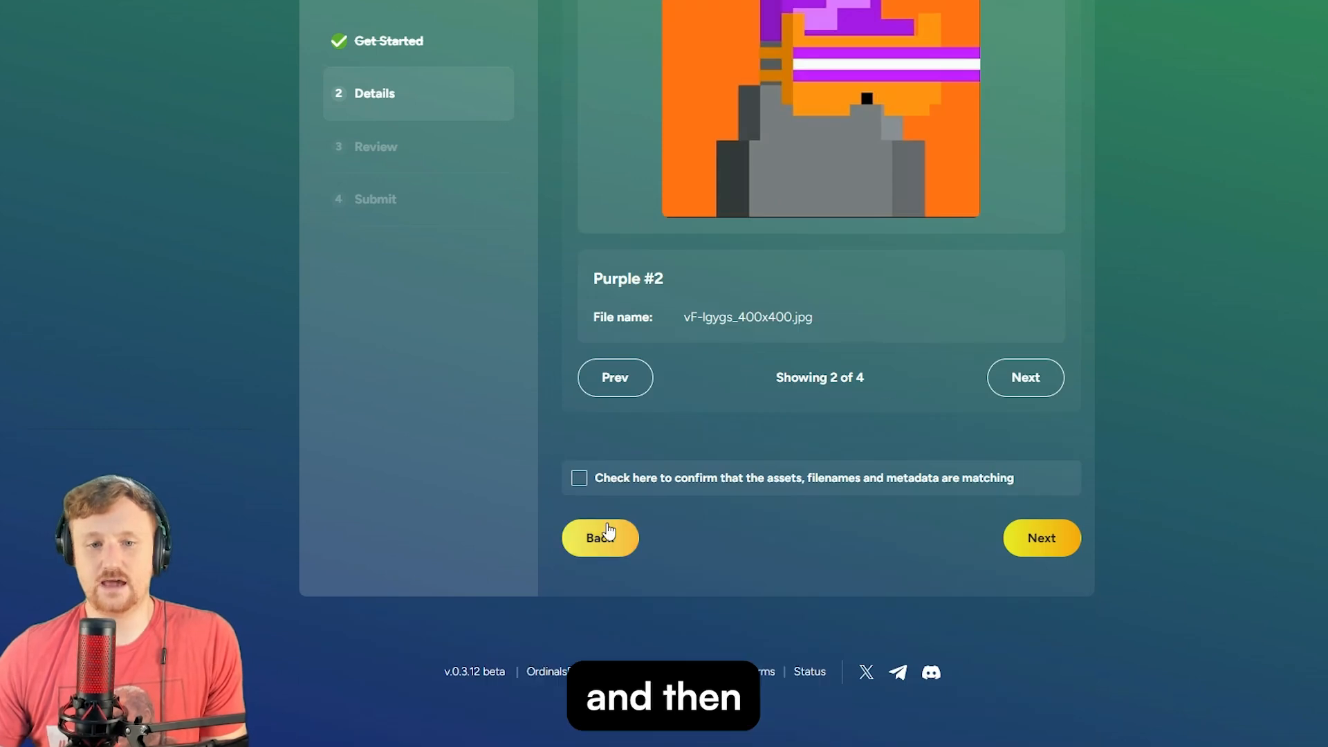
left_click(579, 480)
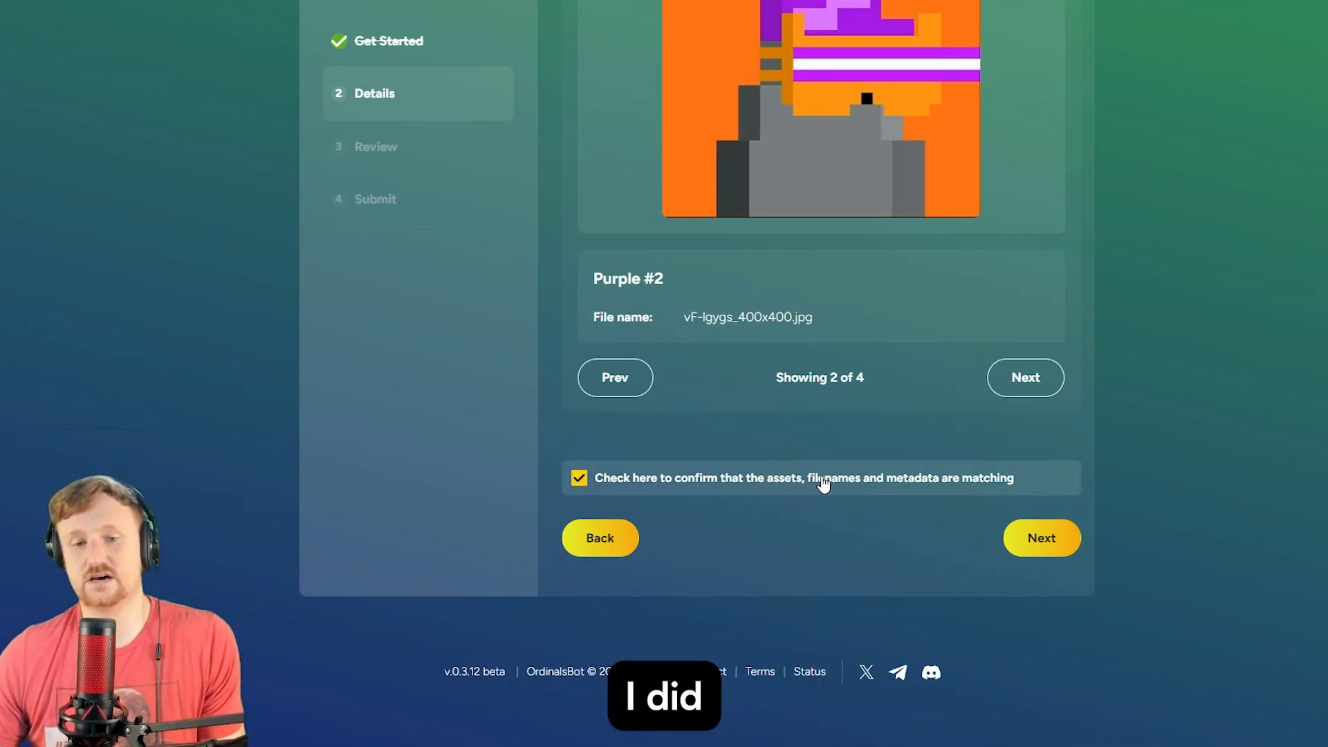
left_click(1041, 538)
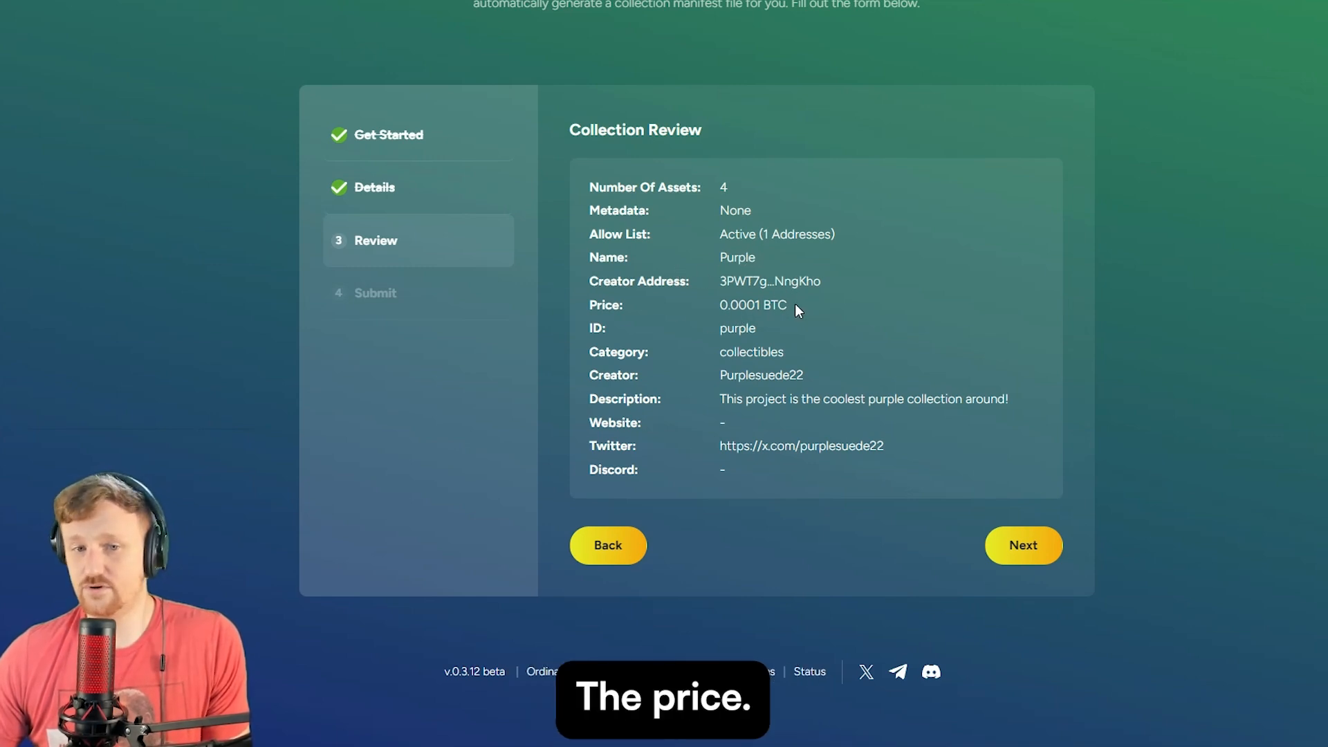
- Highlight the collection ID 'purple' in the Collection Review summary
left_click_drag(723, 327, 758, 325)
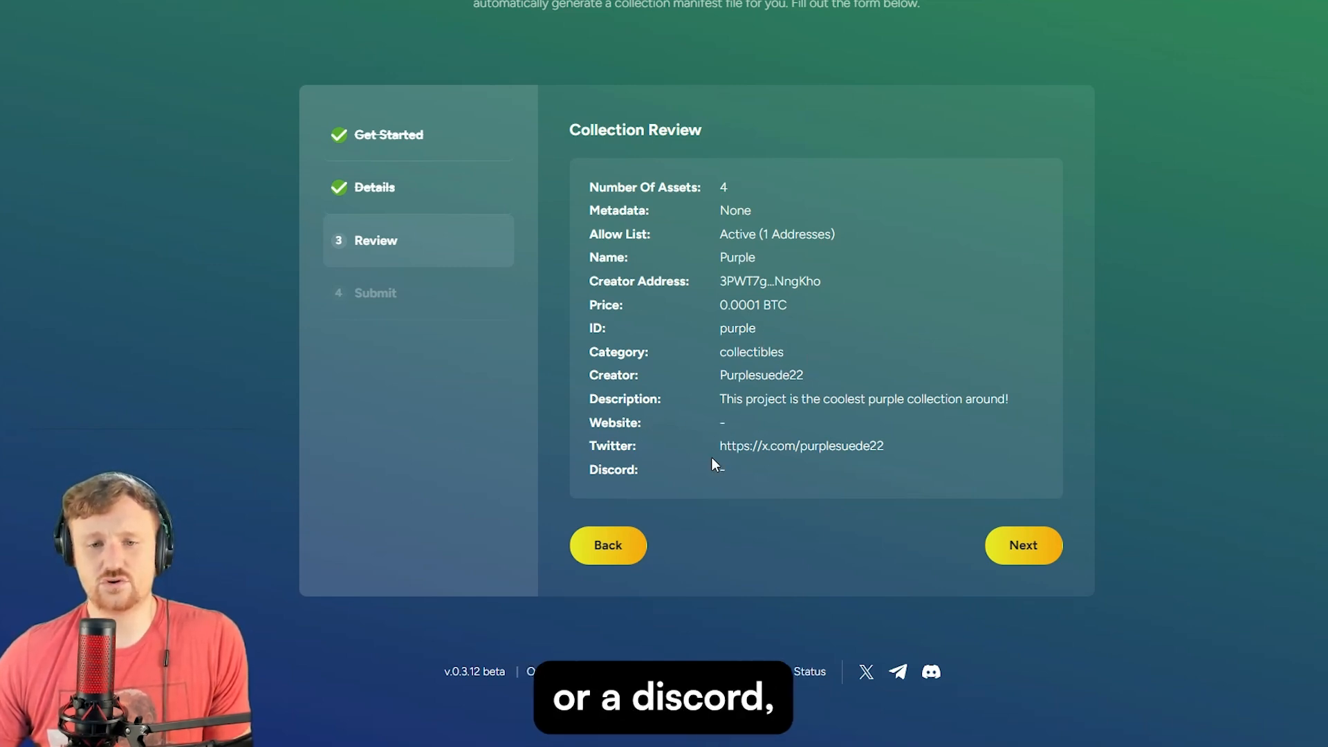
- Accept the rights, no illegal/NSFW content and no-liability agreements, then submit the collection
left_click(1024, 546)
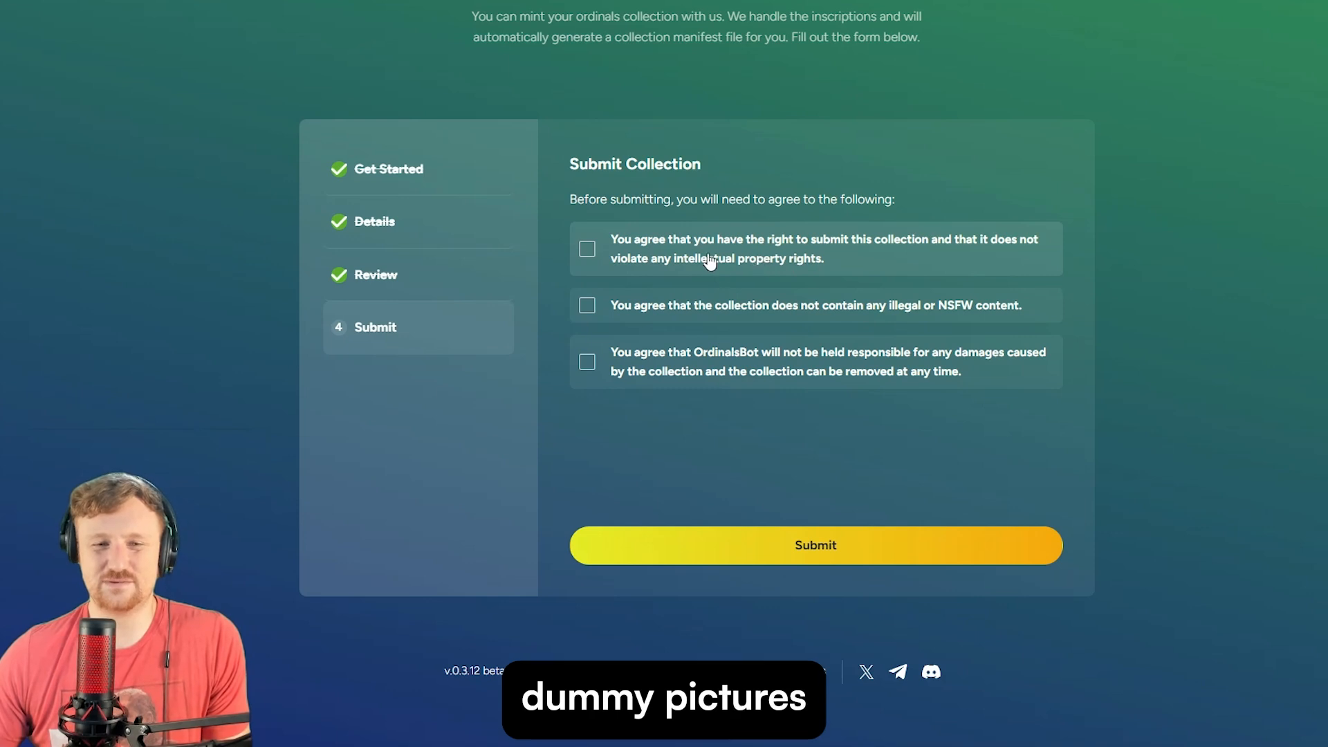
left_click(588, 253)
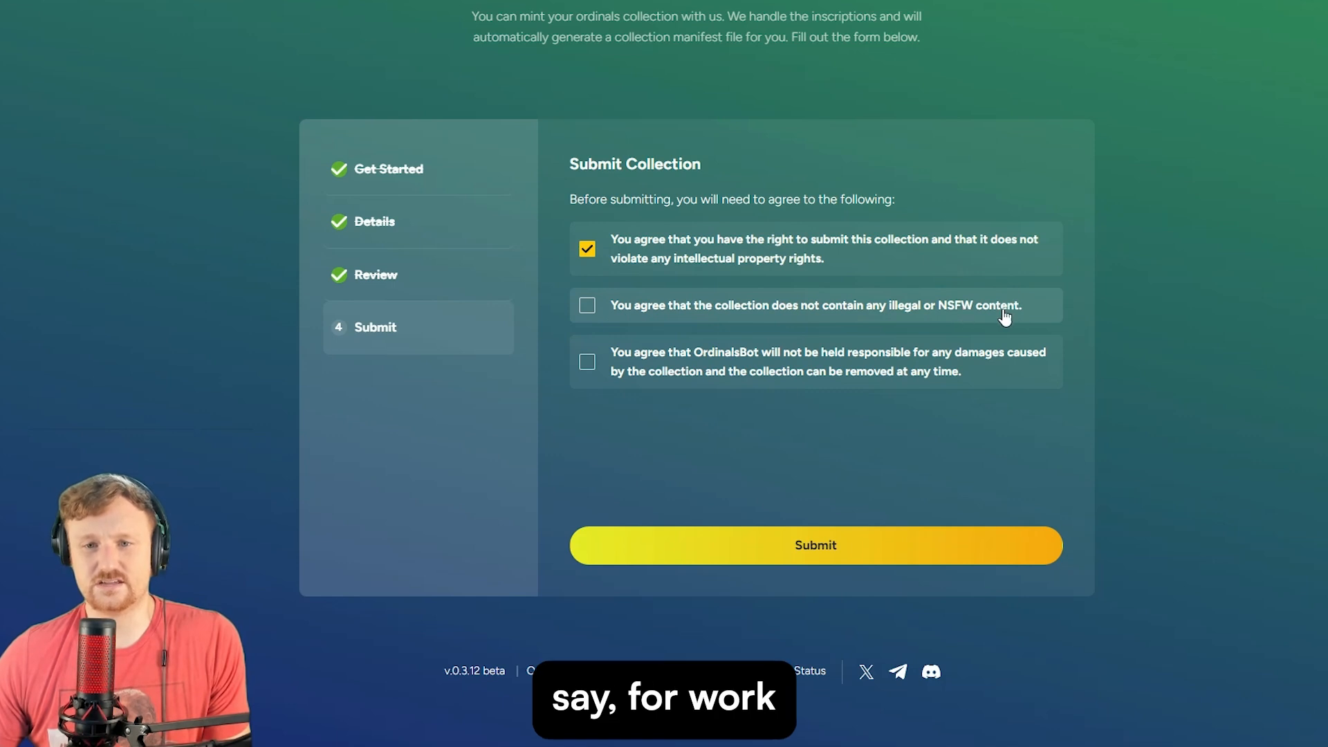
left_click(587, 305)
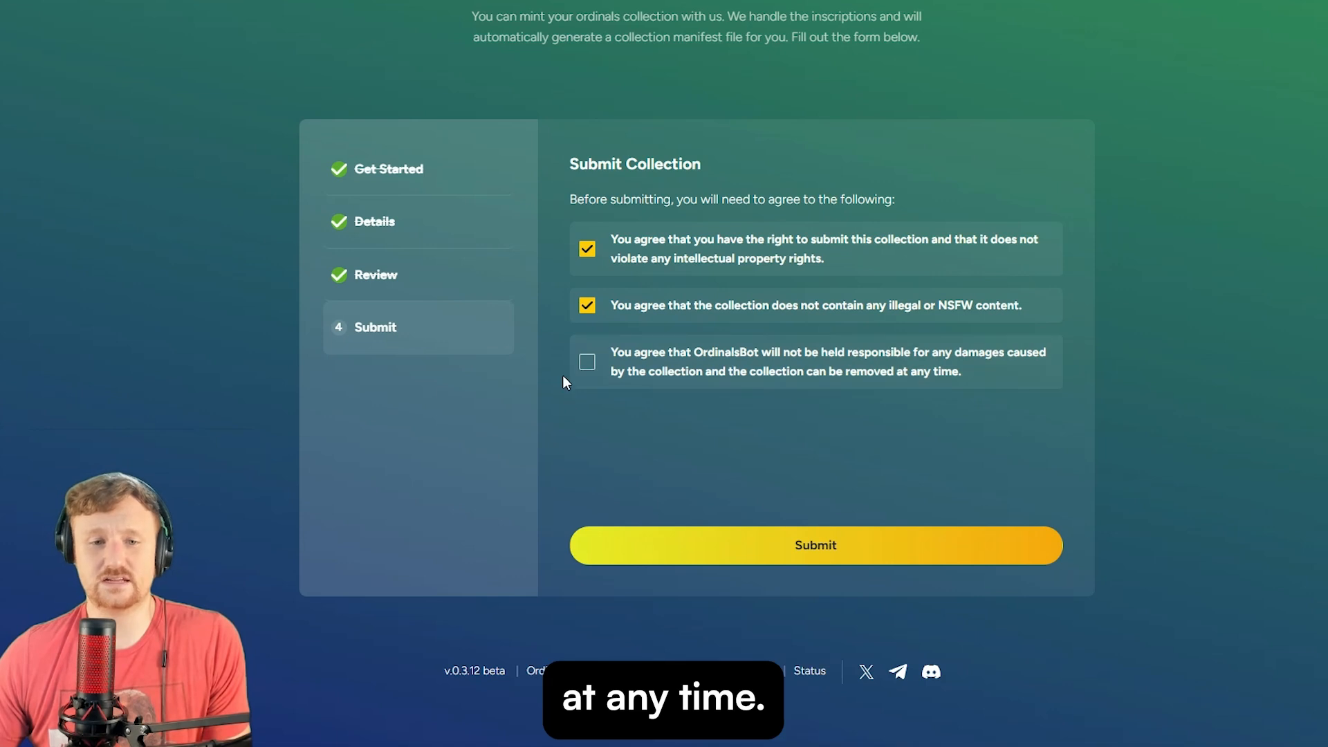
left_click(585, 365)
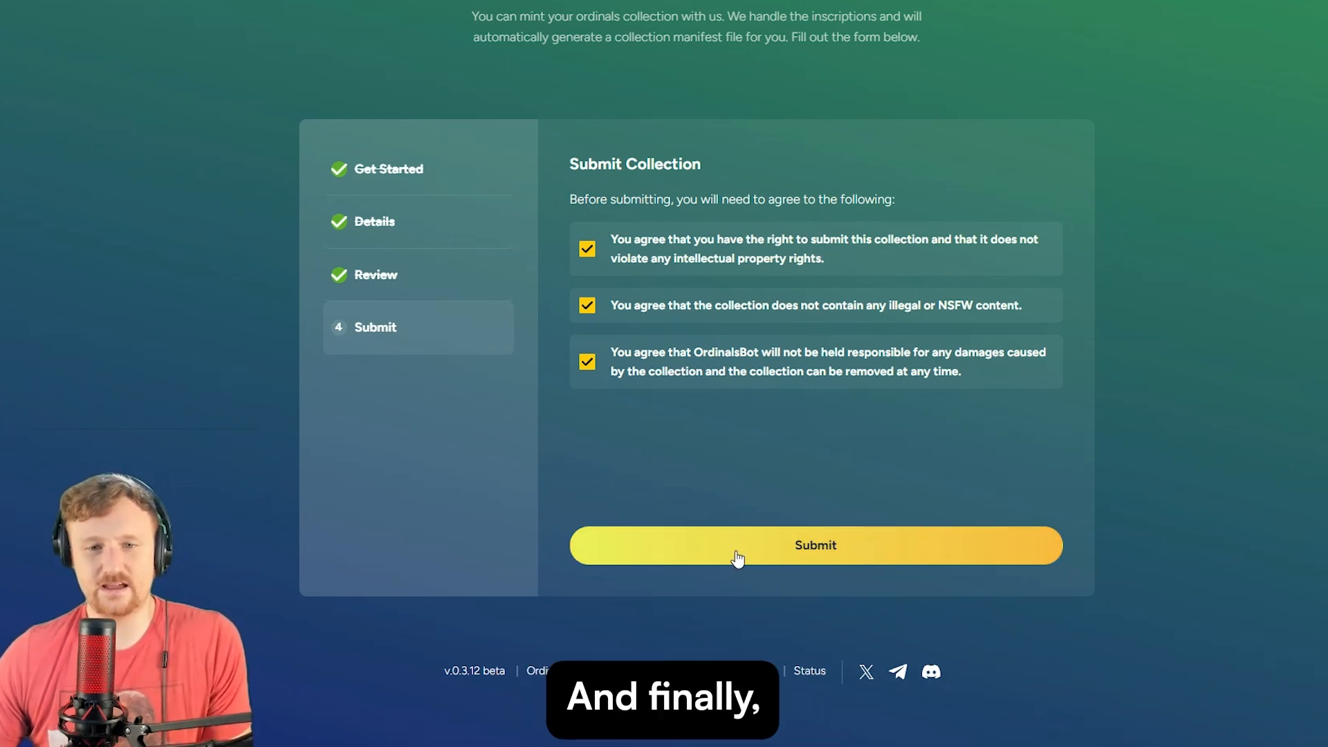
left_click(833, 551)
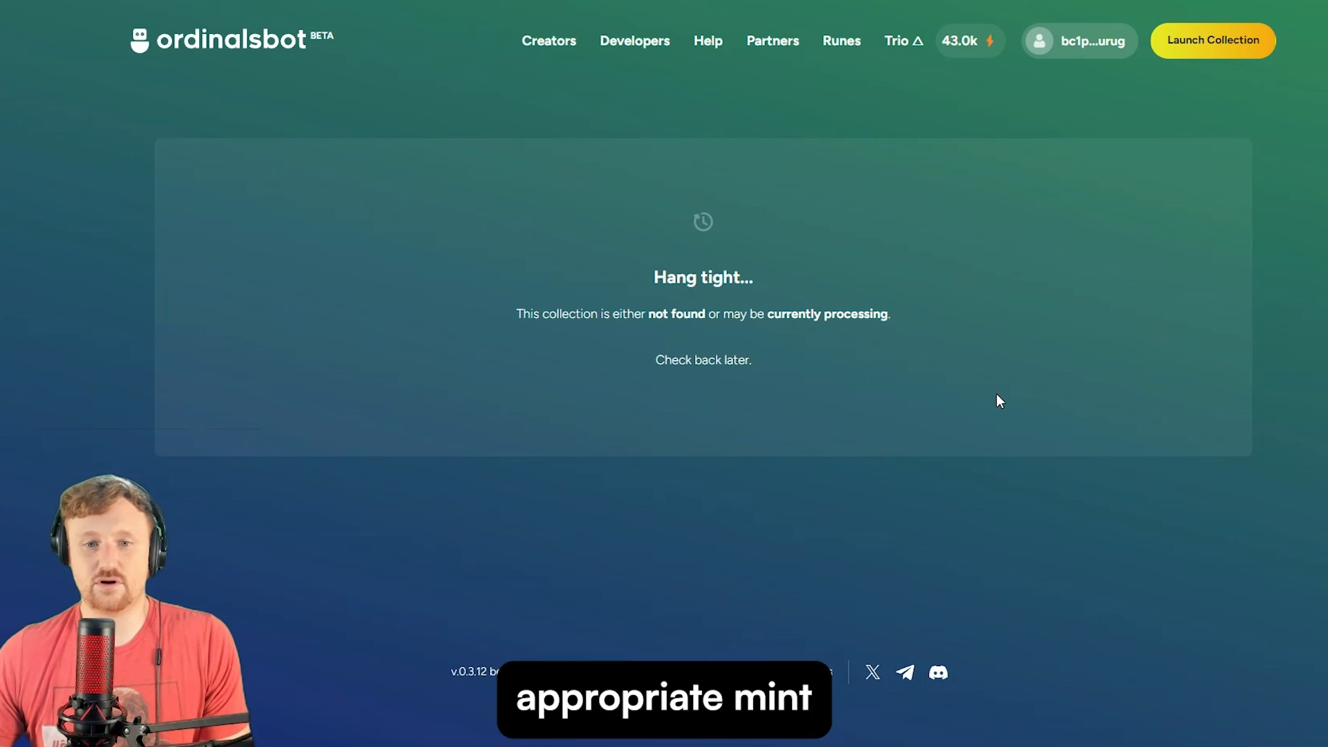
- Reopen the Launch Collection form and look over its Get Started step
left_click(1221, 47)
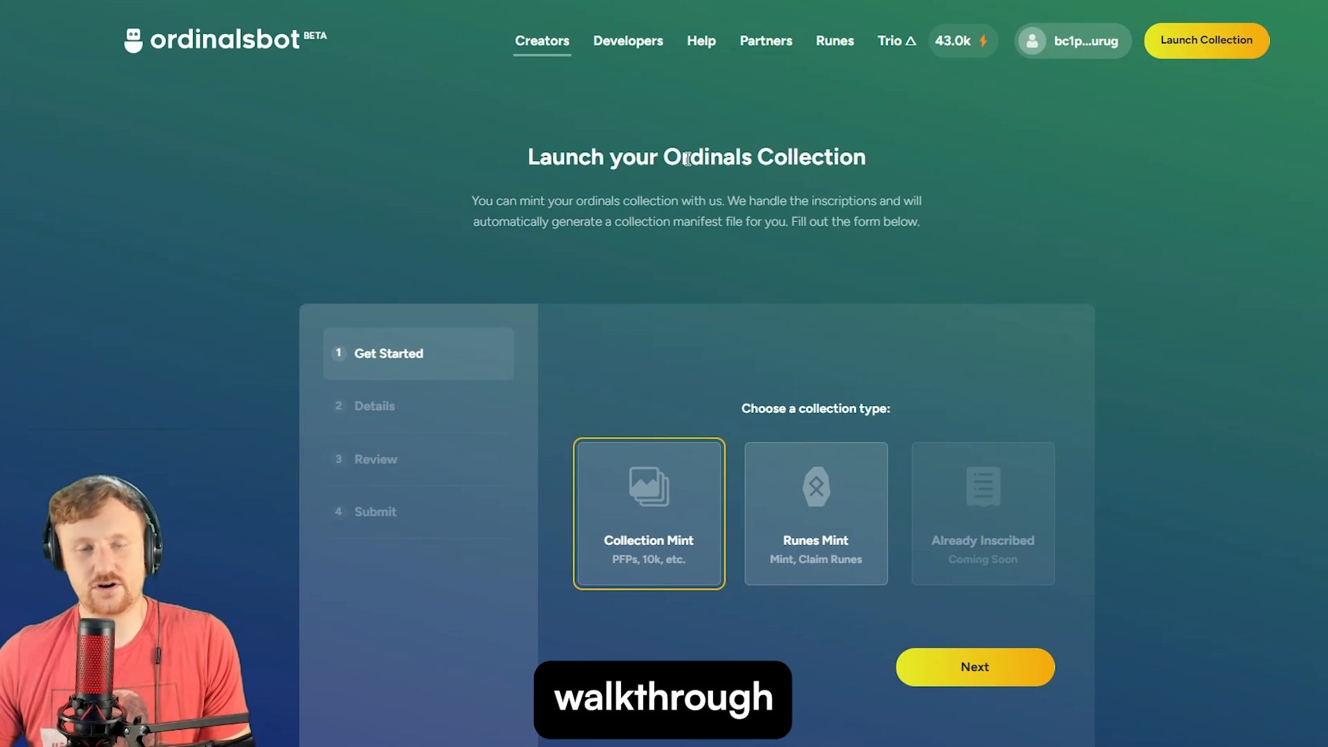
scroll(779, 468, "down", 2)
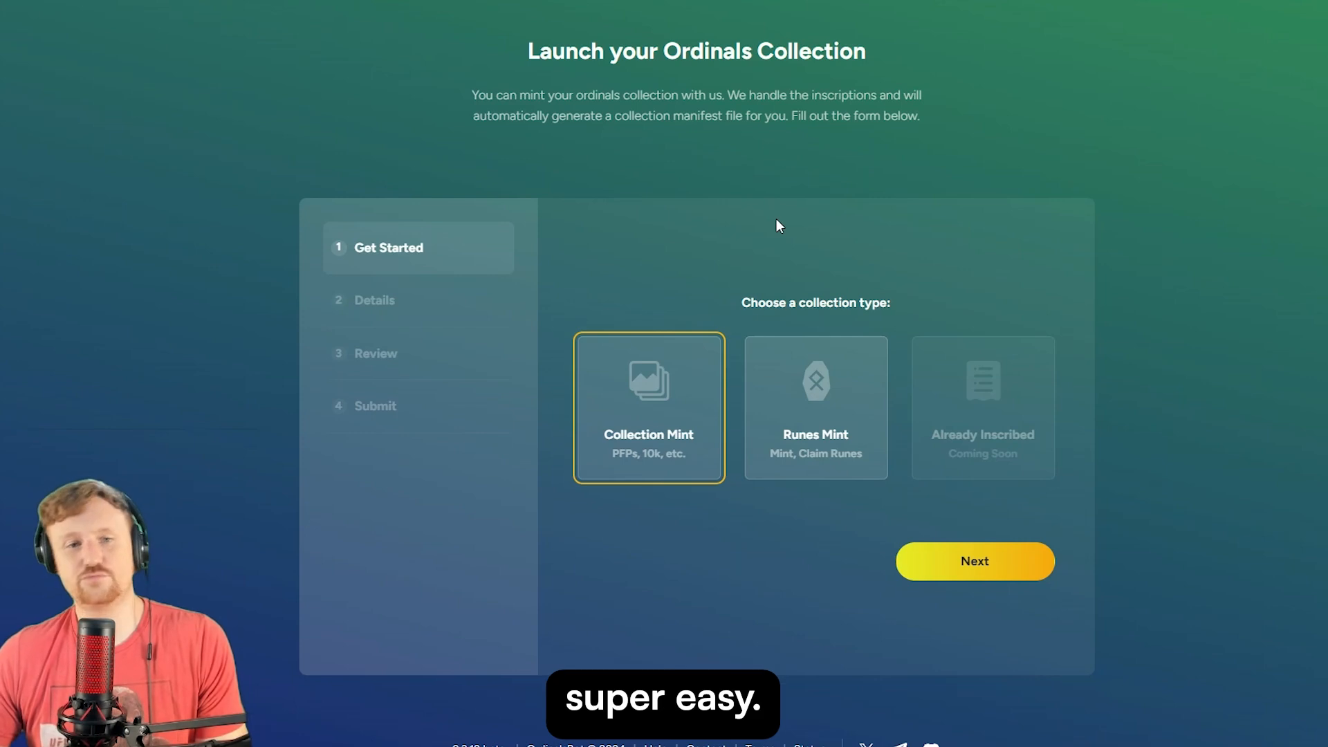
scroll(776, 219, "up", 2)
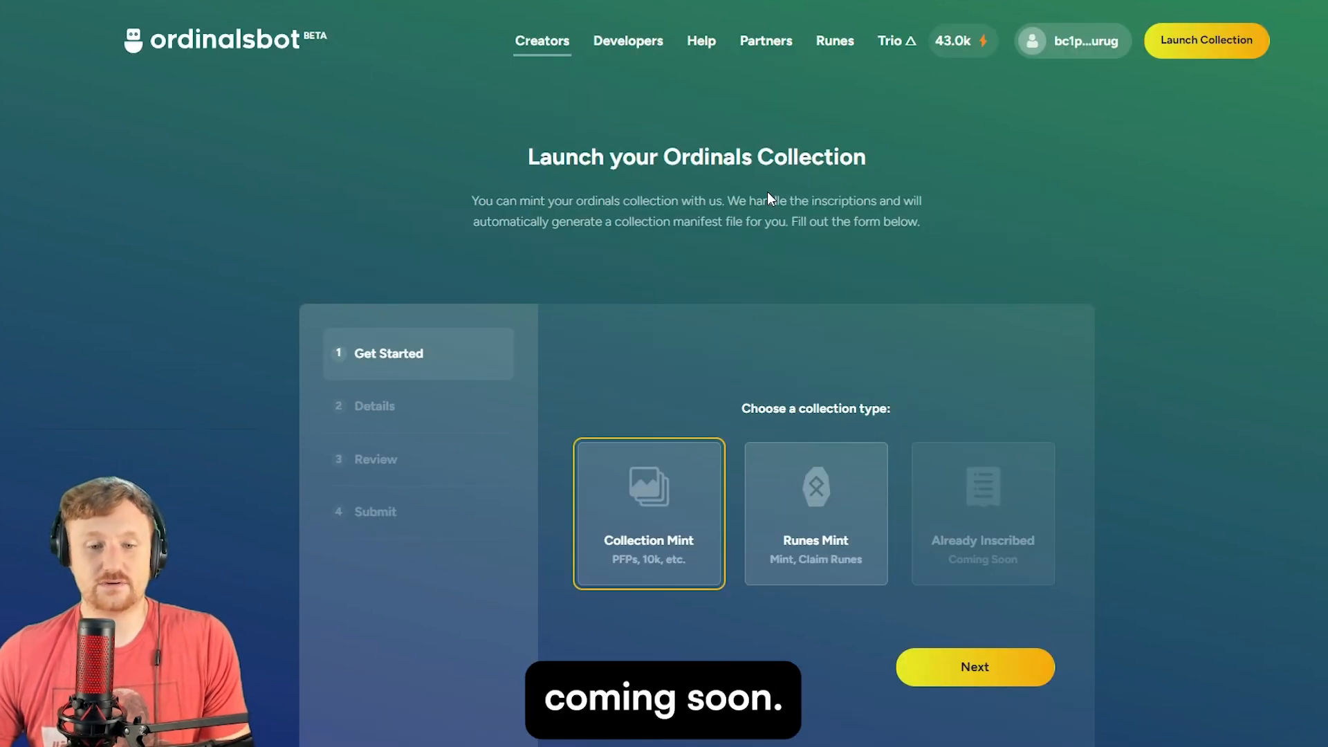